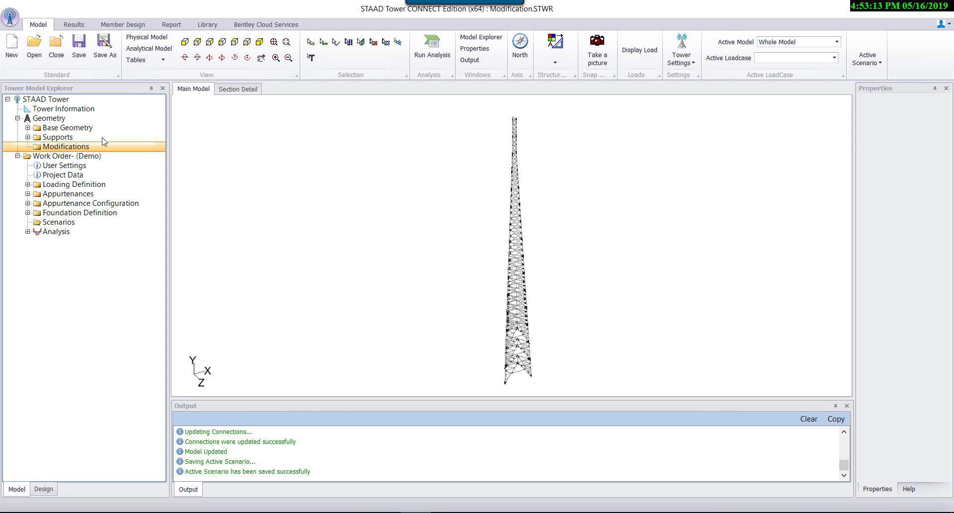
- Start new modification Mod 1 and note the Panel 1 top horizontal update to L2x2x1/4
{"action": "right_click", "coordinate": [86, 148]}
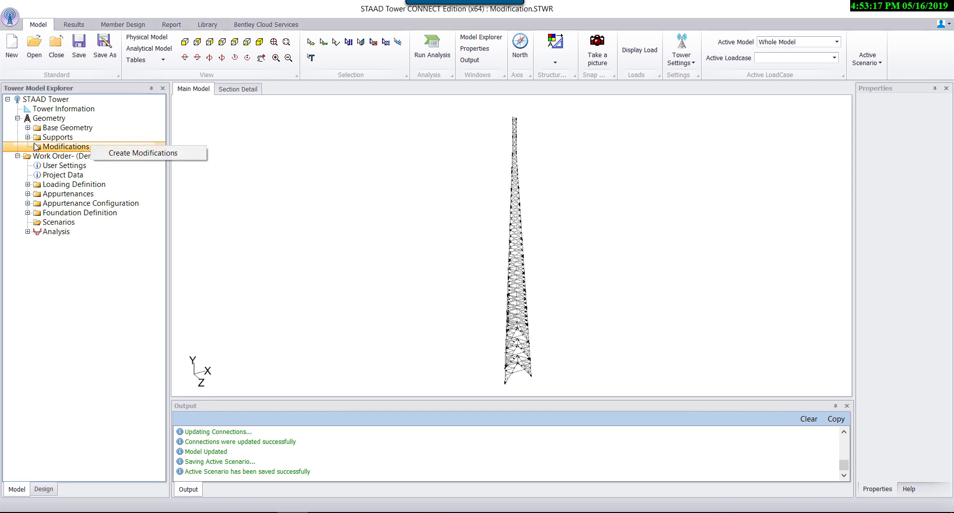
{"action": "left_click", "coordinate": [138, 154]}
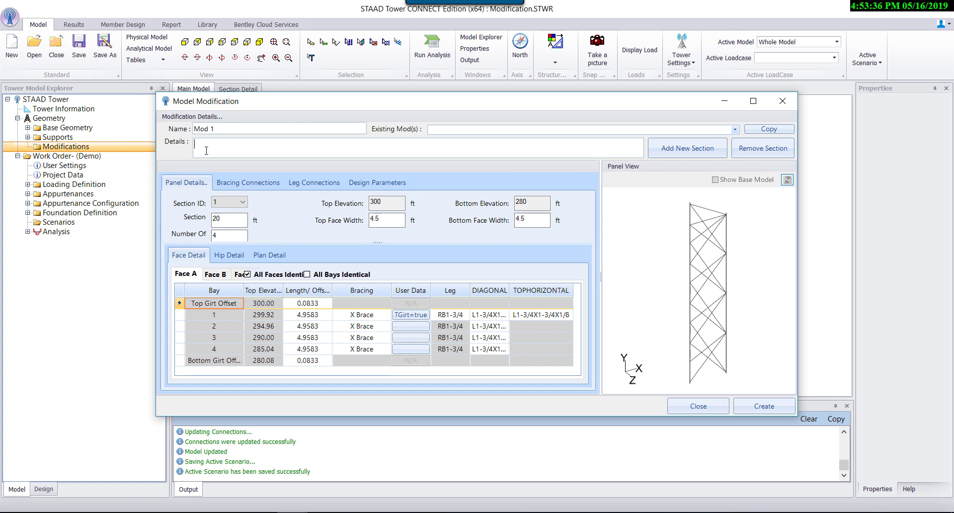
{"action": "type", "text": "Panel 1 - U"}
{"action": "type", "text": "pdate the top horizontal section to L2x2x1/4"}
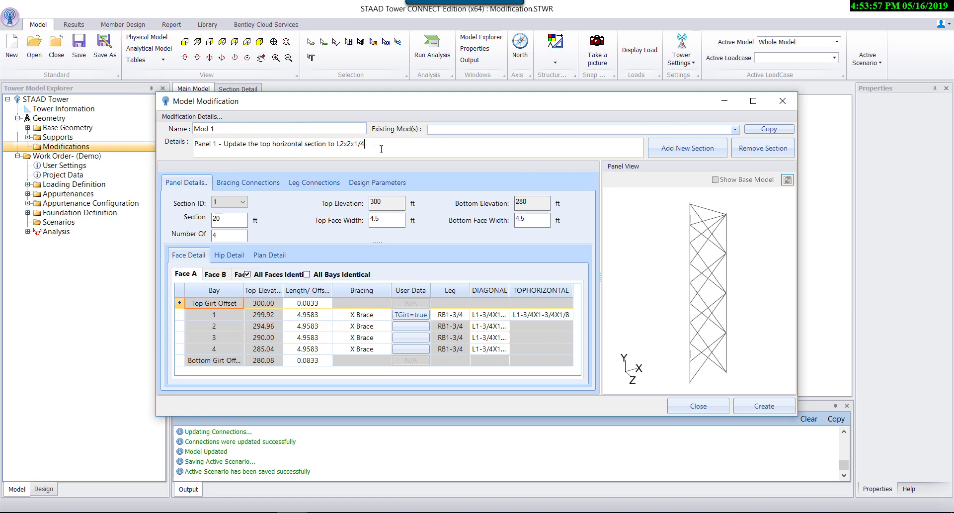
{"action": "key", "text": "Return"}
{"action": "type", "text": "Panel 9"}
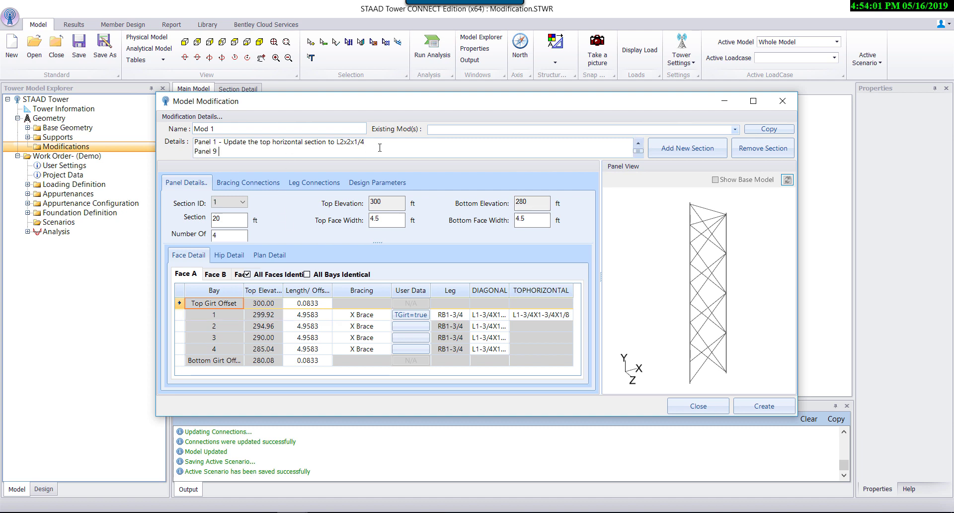
- Finish the Panel 9 note and set panel 1's top horizontal to L2X2X1/4
{"action": "type", "text": "- Update the secondary horizontal for segment 2 to L2"}
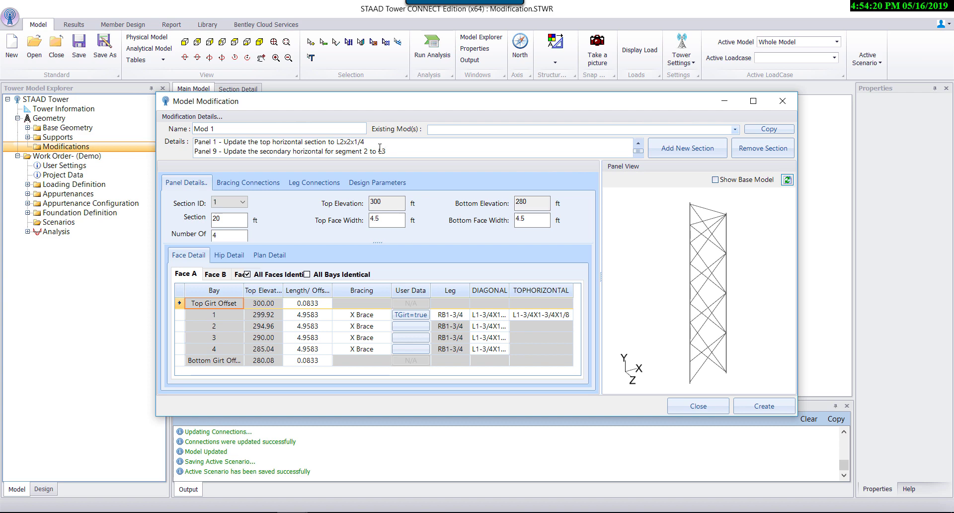
{"action": "type", "text": "x3x1/4"}
{"action": "left_click", "coordinate": [567, 314]}
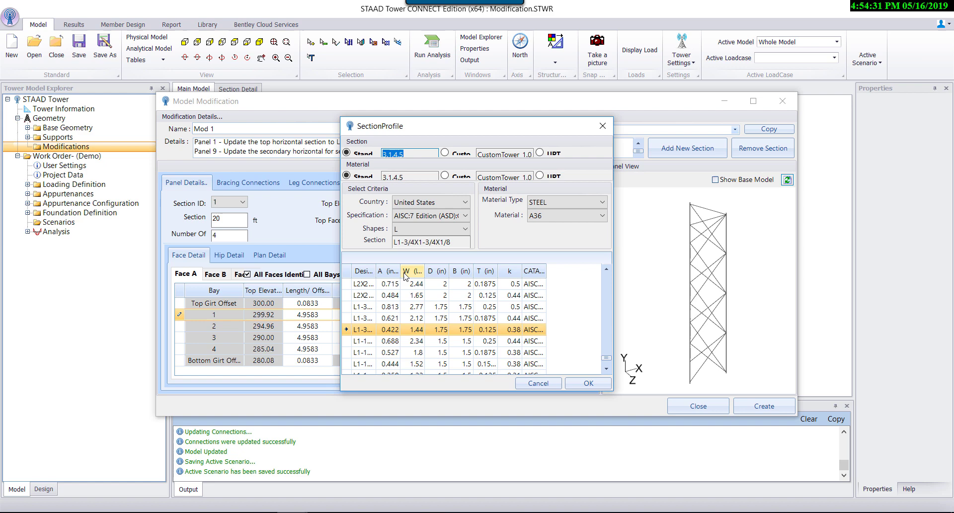
{"action": "left_click_drag", "start_coordinate": [376, 271], "coordinate": [412, 271]}
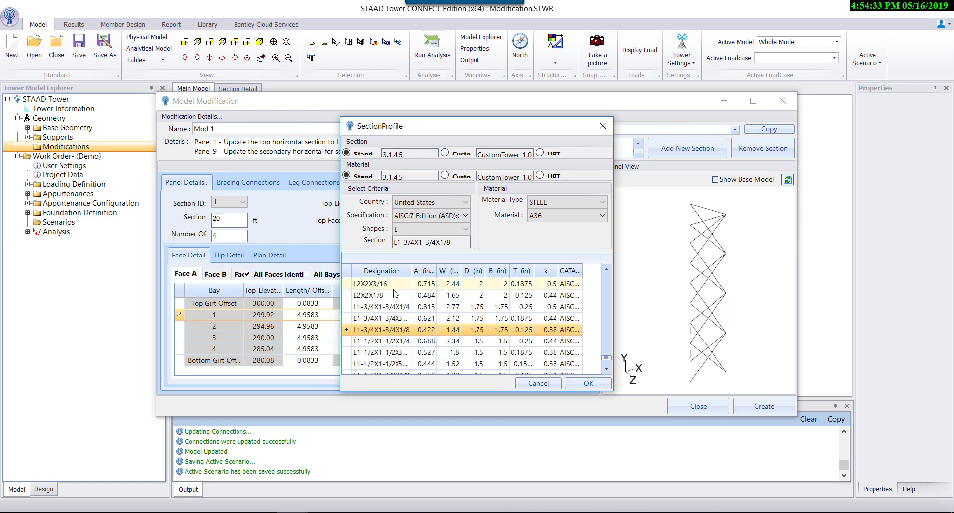
{"action": "scroll", "coordinate": [397, 301], "scroll_direction": "up", "scroll_amount": 2}
{"action": "left_click", "coordinate": [396, 342]}
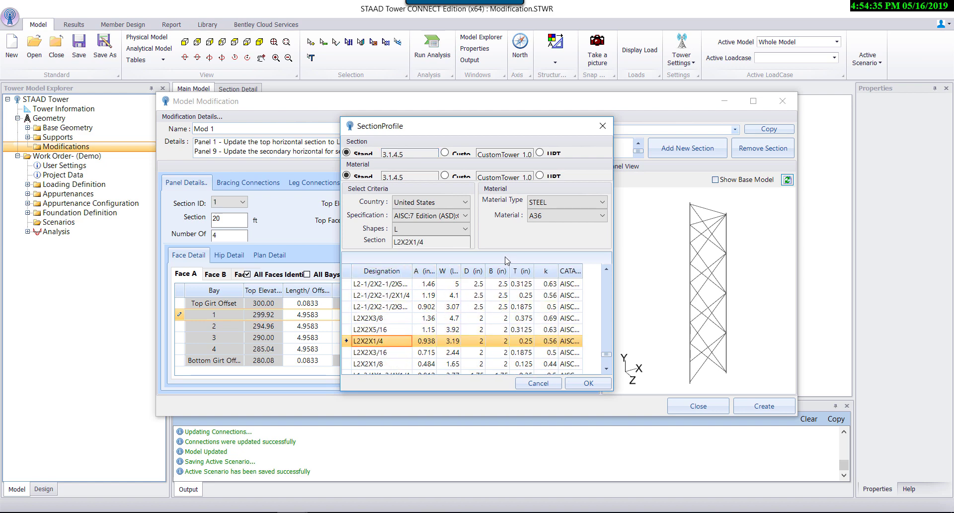
{"action": "left_click", "coordinate": [589, 383]}
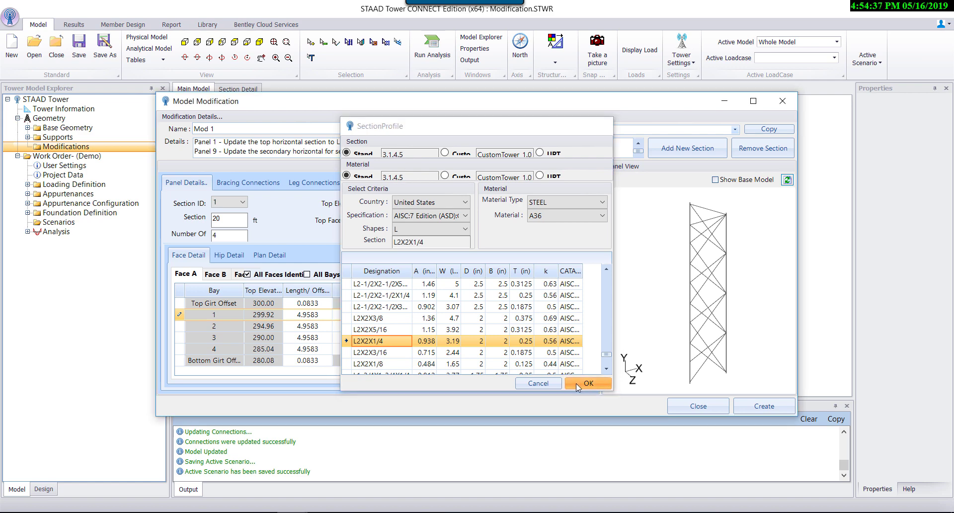
- Set panel 9's bay 2 secondary horizontal to L3X3X1/4
{"action": "left_click", "coordinate": [242, 202]}
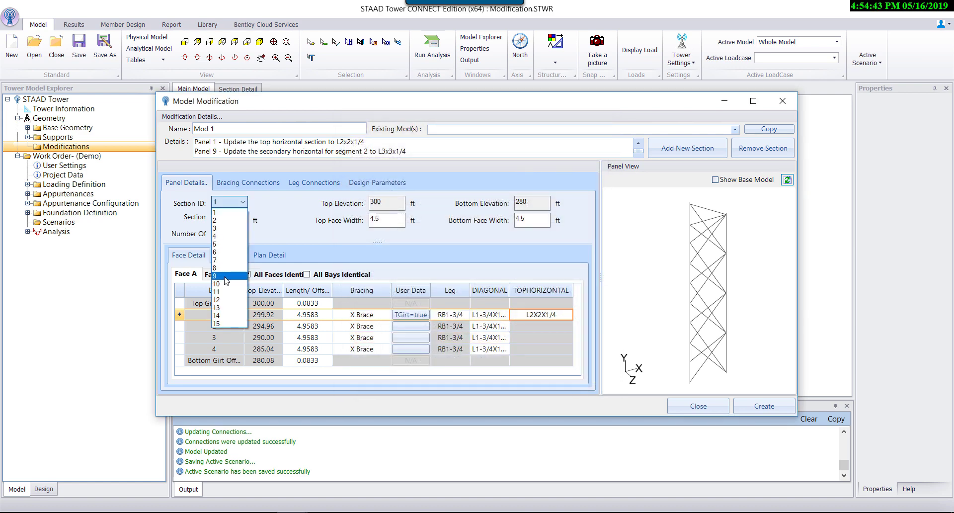
{"action": "left_click", "coordinate": [226, 276]}
{"action": "left_click", "coordinate": [516, 326]}
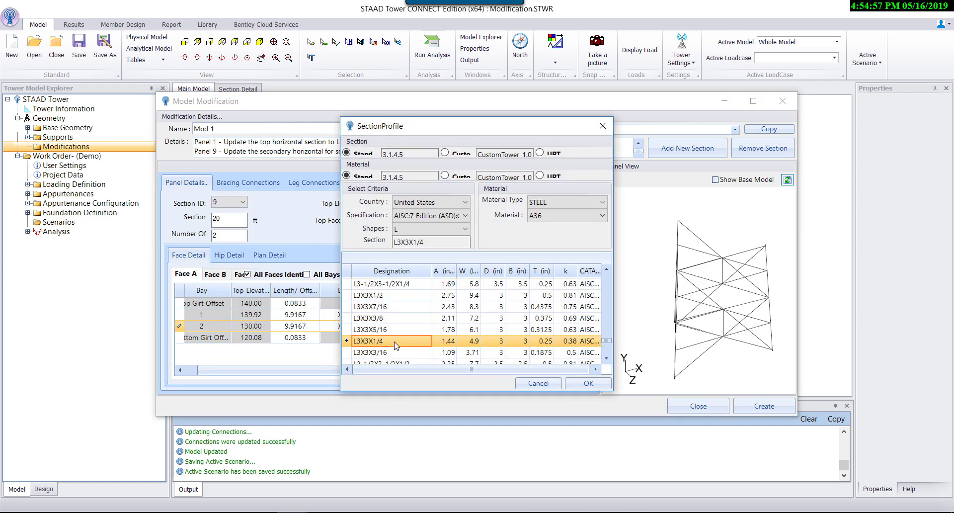
{"action": "left_click", "coordinate": [588, 383]}
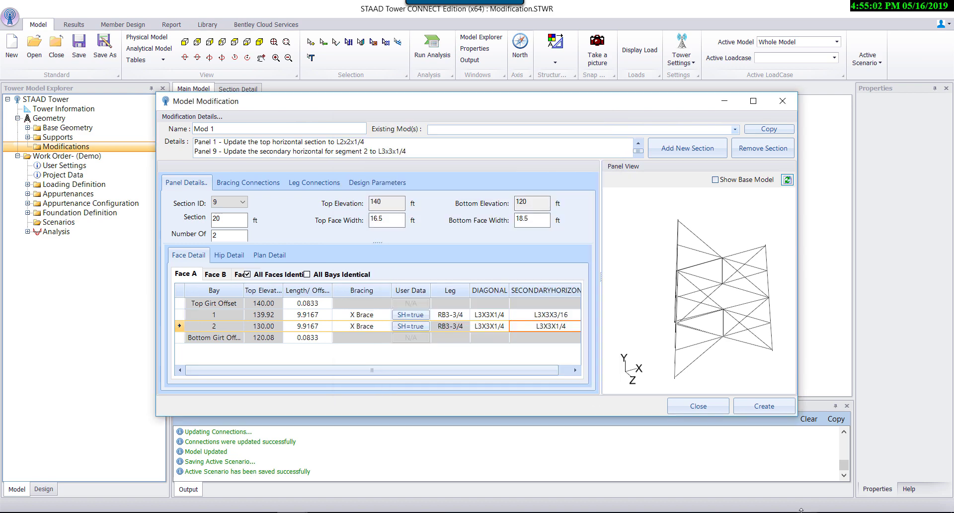
- Create Mod 1 and bring up the Split Pipe type in the user-provided sections library
{"action": "left_click", "coordinate": [763, 406]}
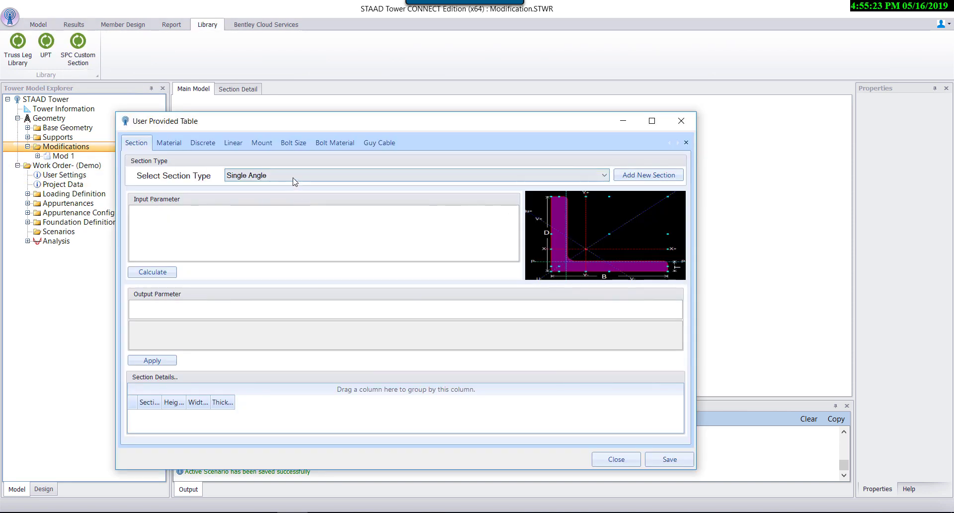
{"action": "left_click", "coordinate": [293, 176]}
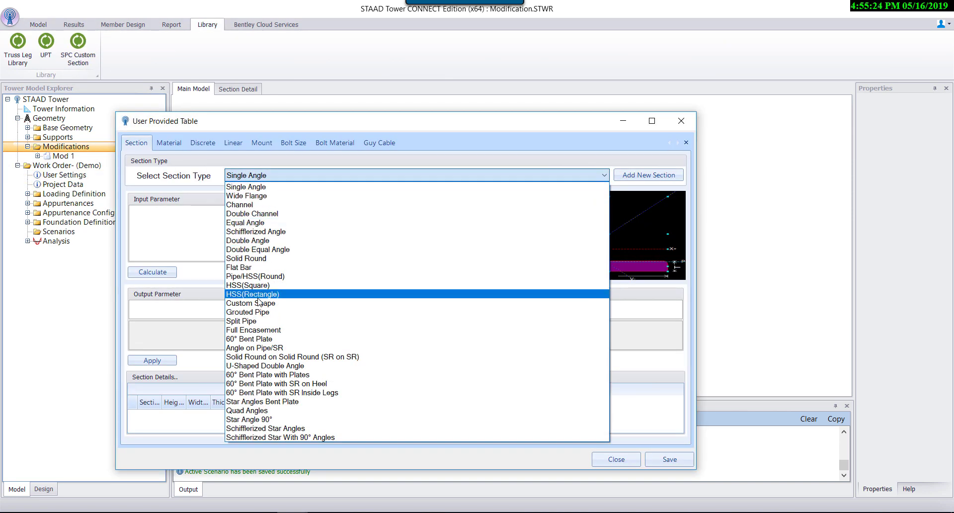
{"action": "left_click", "coordinate": [257, 321]}
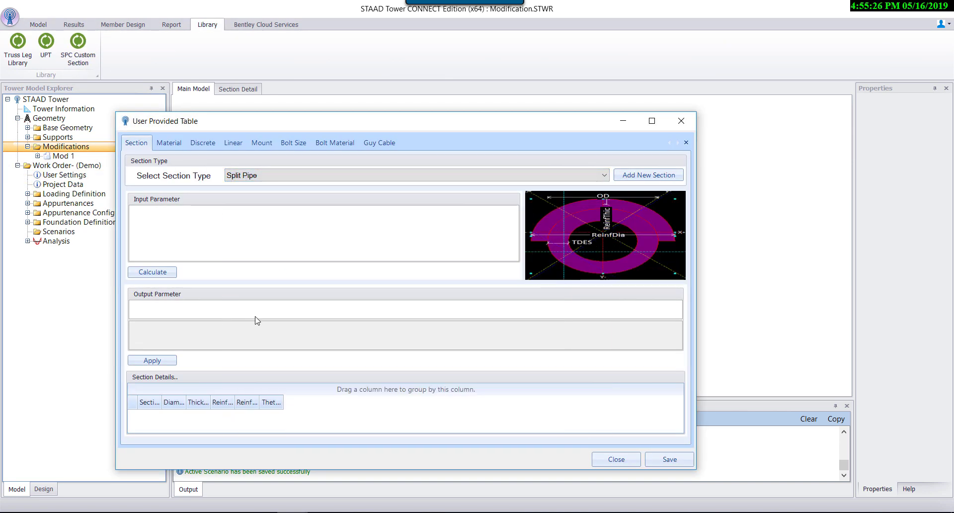
- Add split-pipe section 'RB4-1/2+Pipe 5', calculate its properties, and save it
{"action": "left_click", "coordinate": [648, 175]}
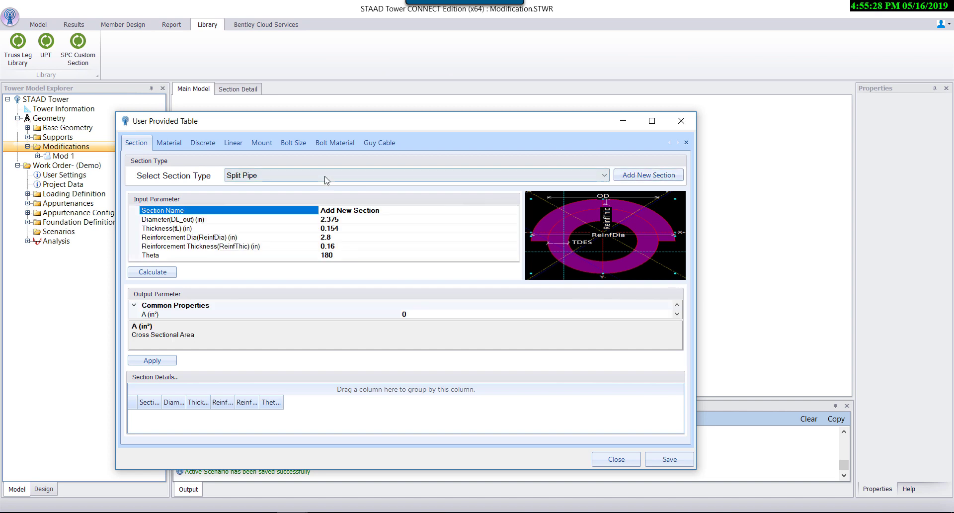
{"action": "left_click", "coordinate": [257, 210]}
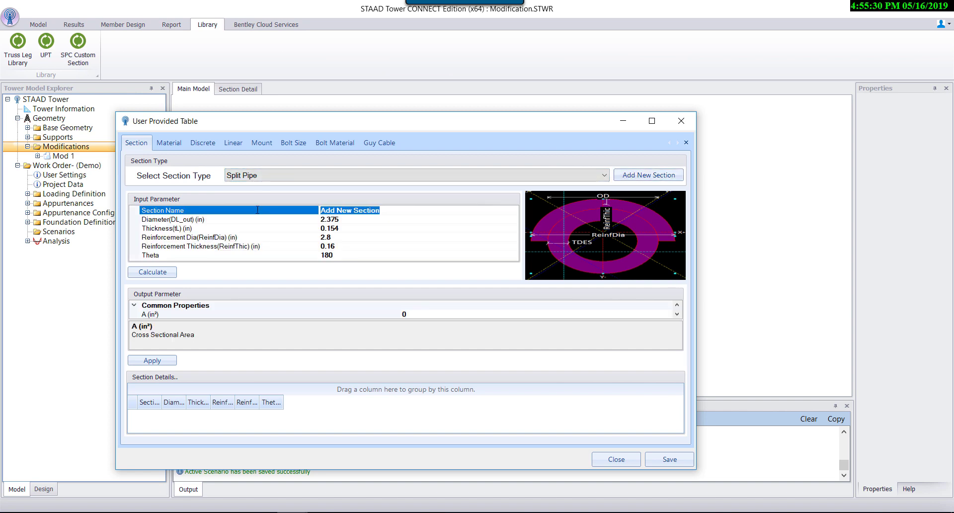
{"action": "type", "text": "RB"}
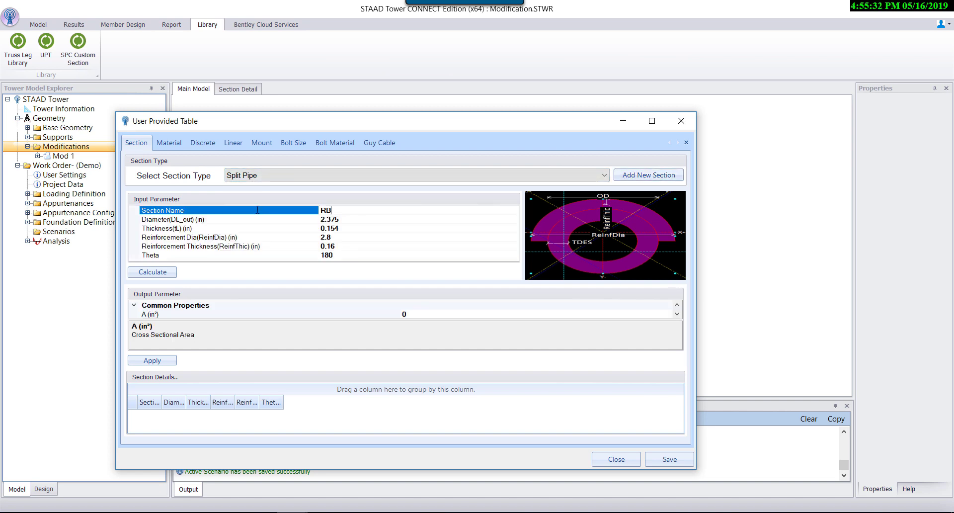
{"action": "type", "text": "4-1/2+Pipe 5"}
{"action": "left_click", "coordinate": [311, 219]}
{"action": "type", "text": "4.5"}
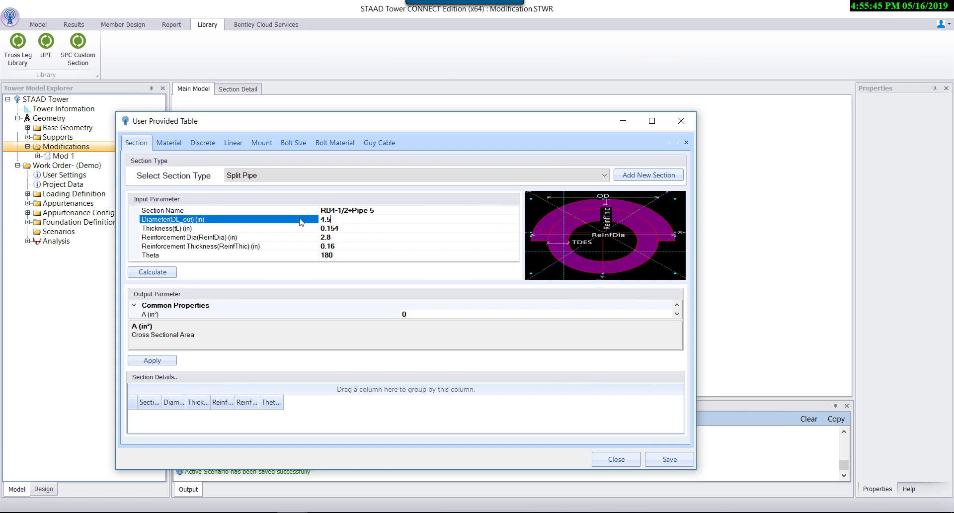
{"action": "left_click", "coordinate": [229, 255]}
{"action": "left_click", "coordinate": [152, 271]}
{"action": "left_click", "coordinate": [152, 361]}
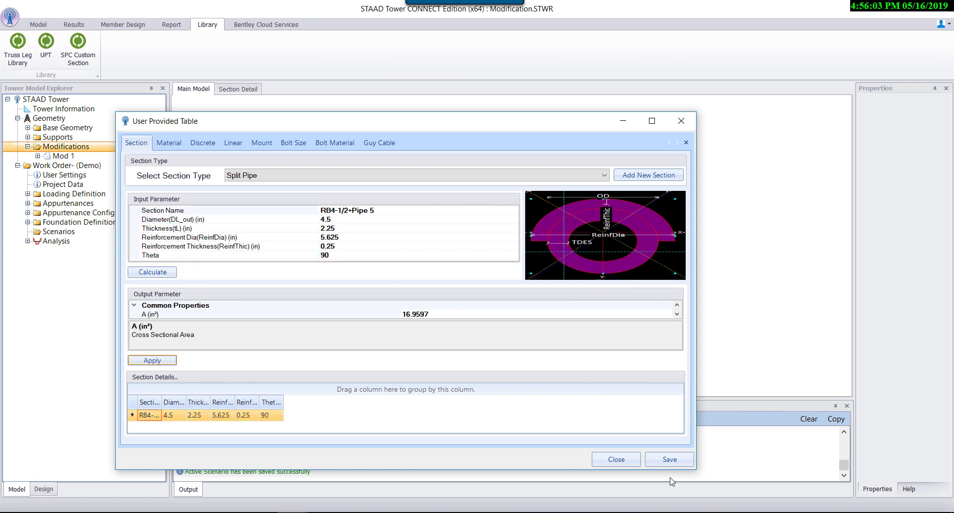
{"action": "left_click", "coordinate": [667, 461]}
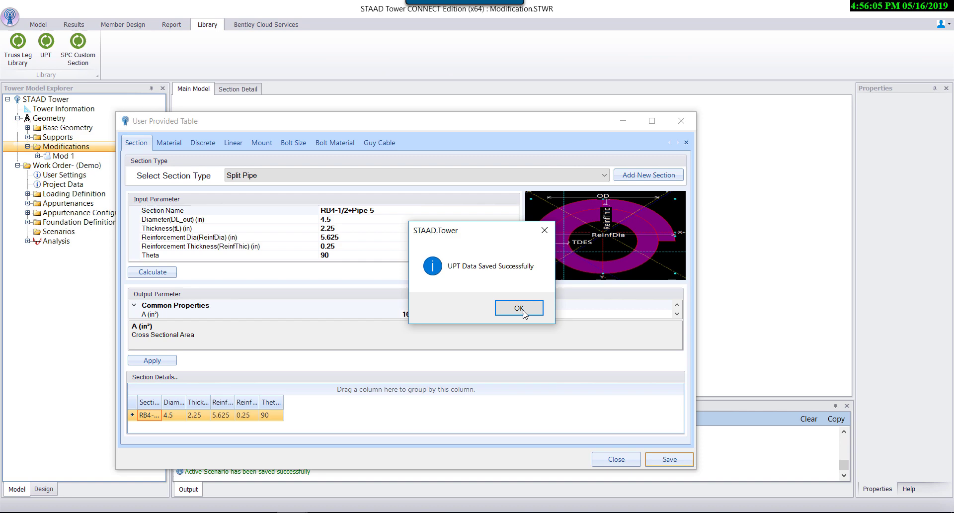
{"action": "left_click", "coordinate": [542, 312]}
- Start modification Mod 2 and type its Panel 3, 9 and 15 notes
{"action": "left_click", "coordinate": [607, 457]}
{"action": "right_click", "coordinate": [110, 148]}
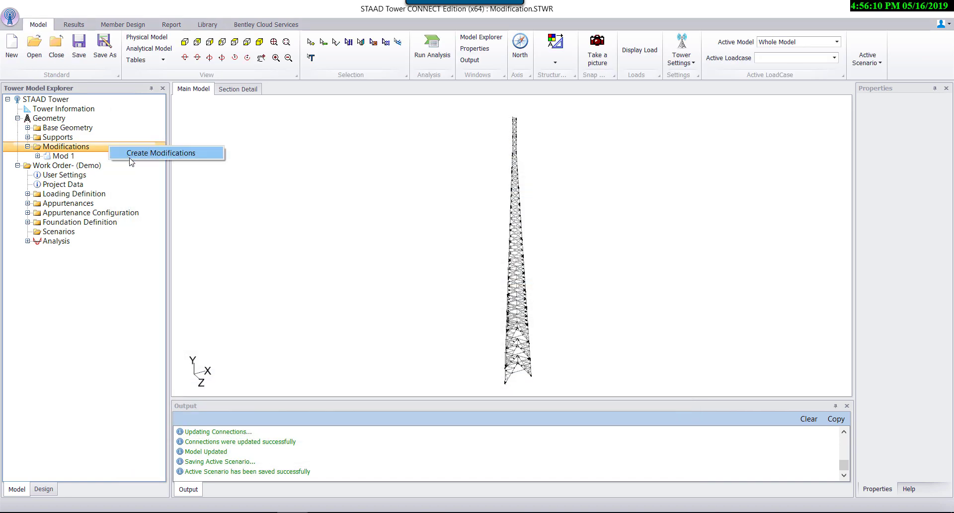
{"action": "left_click", "coordinate": [133, 155]}
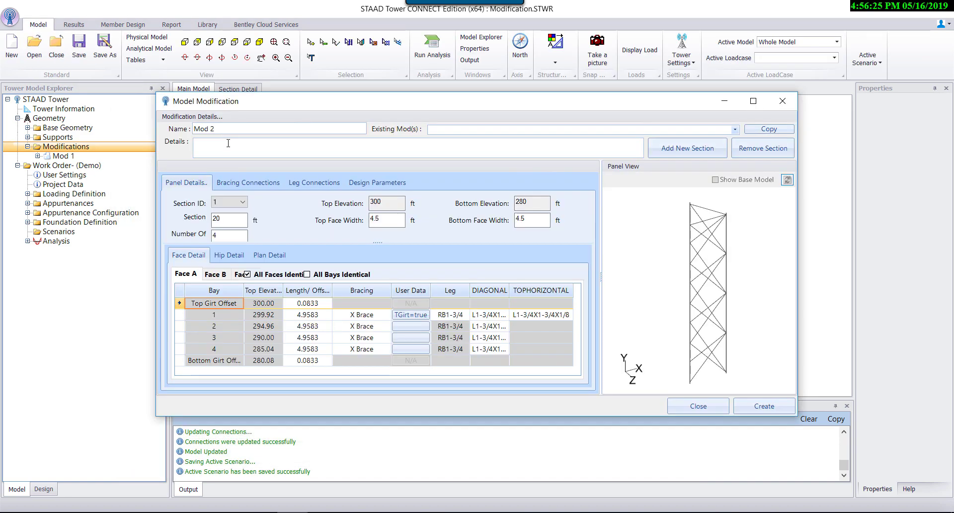
{"action": "left_click", "coordinate": [228, 143]}
{"action": "type", "text": "Panel 3 - Up"}
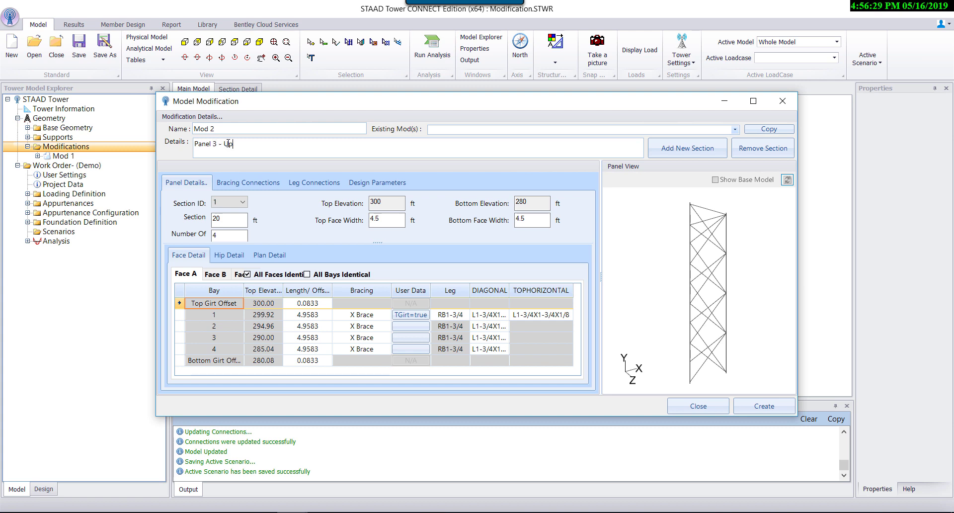
{"action": "type", "text": "t ethe top horizontal section"}
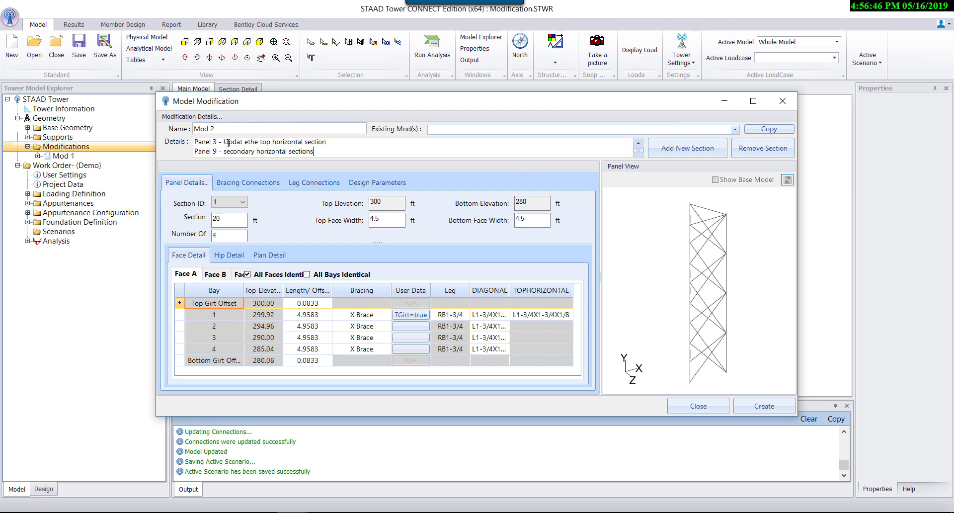
{"action": "type", "text": " for both segments"}
- Set panel 3's bay 1 top horizontal to L2X2X1/4
{"action": "left_click", "coordinate": [233, 202]}
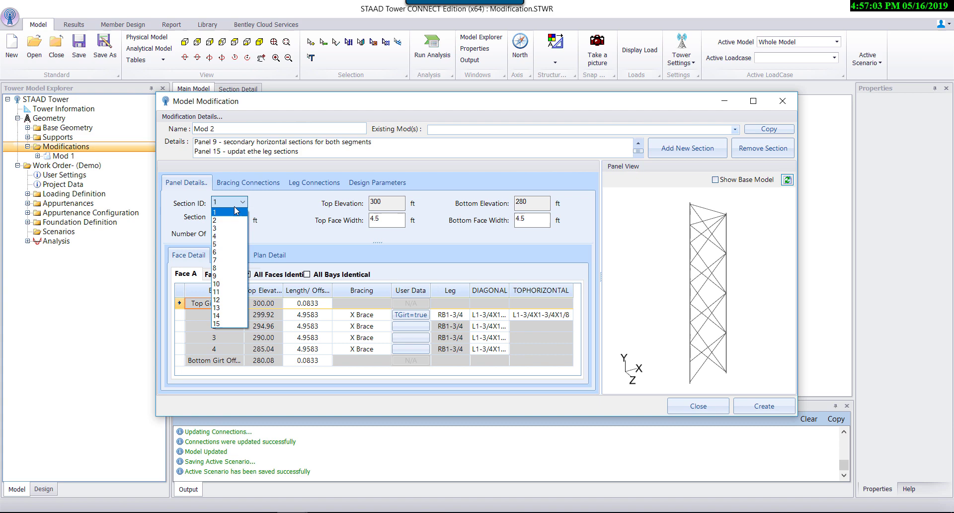
{"action": "left_click", "coordinate": [232, 229]}
{"action": "left_click", "coordinate": [539, 315]}
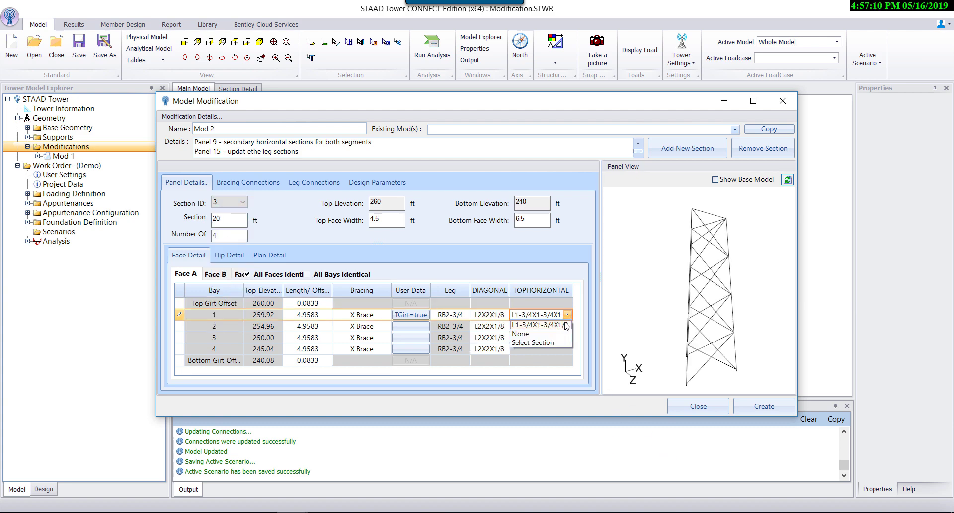
{"action": "left_click", "coordinate": [556, 344]}
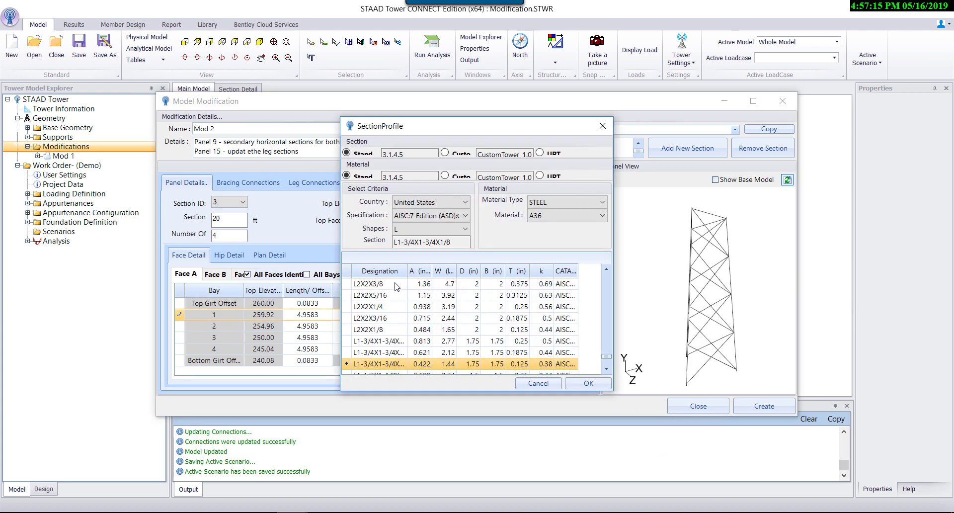
{"action": "left_click", "coordinate": [390, 307]}
{"action": "left_click", "coordinate": [577, 383]}
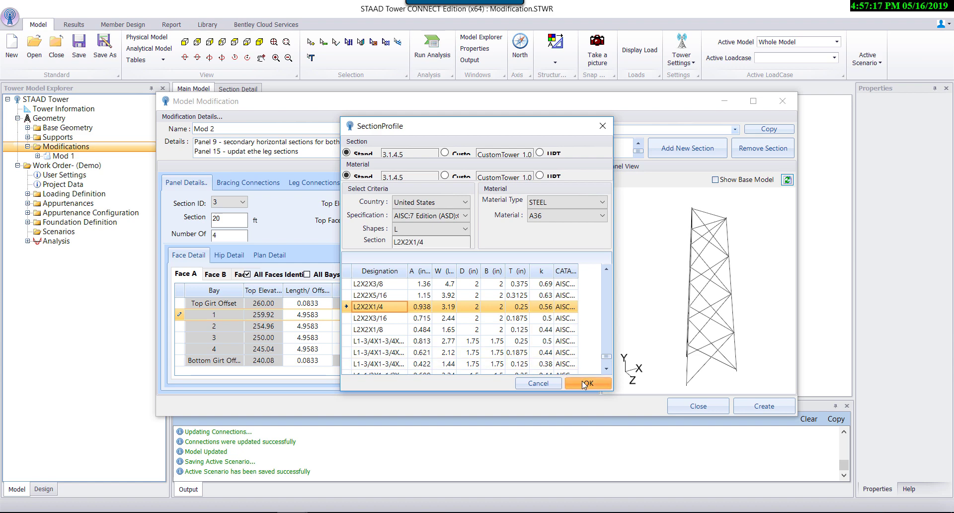
- Make panel 15's bay 1 leg the UPT split-pipe section and create Mod 2
{"action": "left_click", "coordinate": [243, 201]}
{"action": "left_click", "coordinate": [214, 276]}
{"action": "left_click", "coordinate": [242, 201]}
{"action": "left_click", "coordinate": [217, 323]}
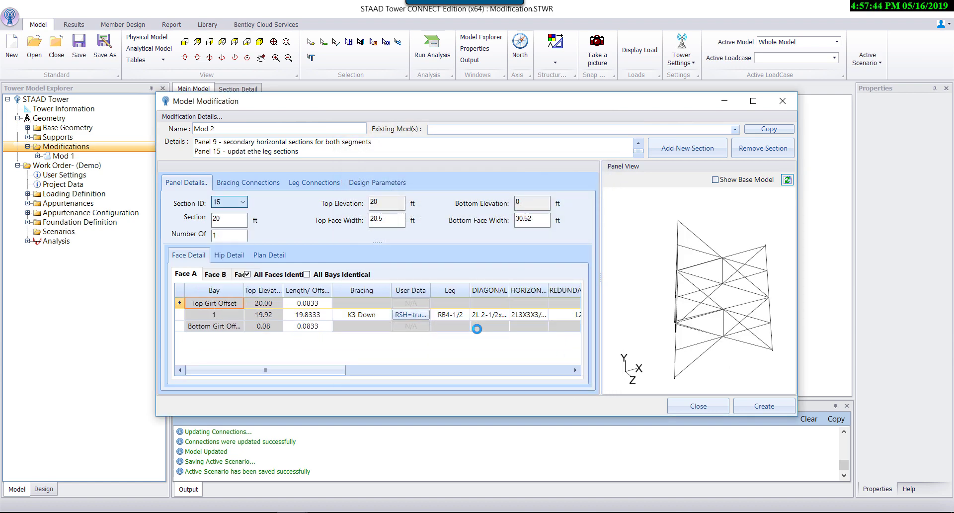
{"action": "left_click", "coordinate": [450, 315]}
{"action": "left_click", "coordinate": [465, 314]}
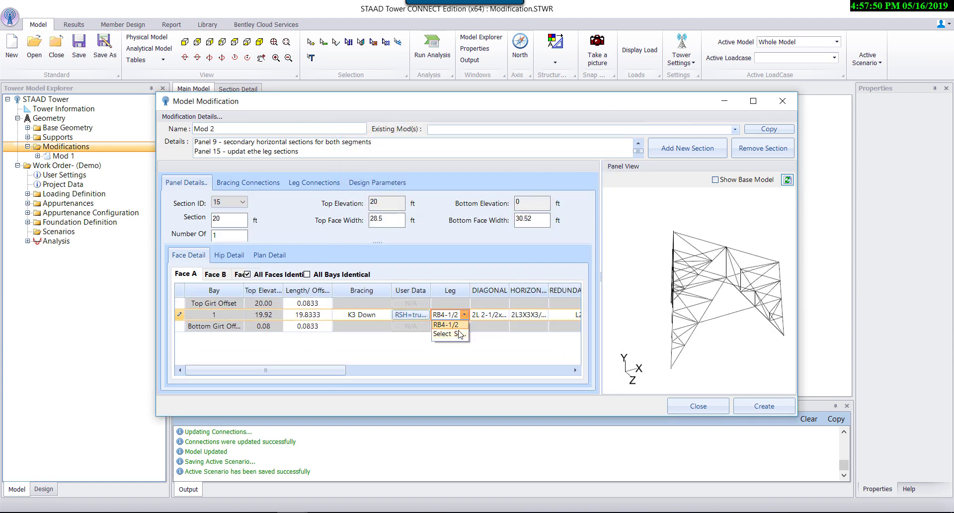
{"action": "left_click", "coordinate": [458, 334]}
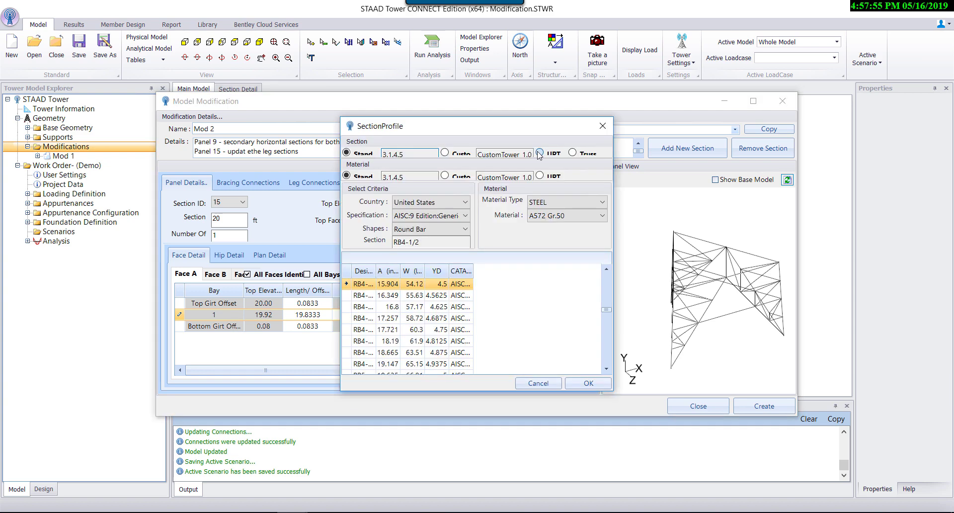
{"action": "left_click", "coordinate": [539, 152]}
{"action": "left_click", "coordinate": [456, 204]}
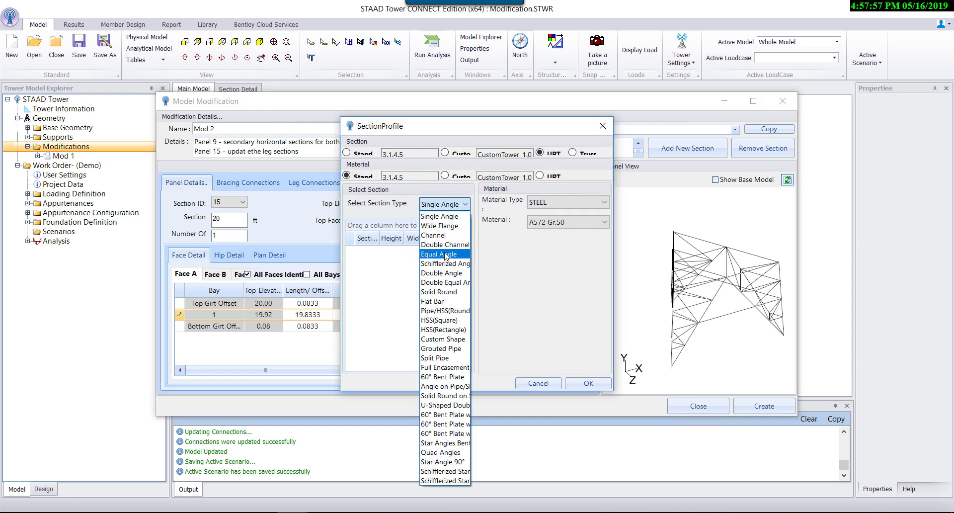
{"action": "left_click", "coordinate": [444, 358]}
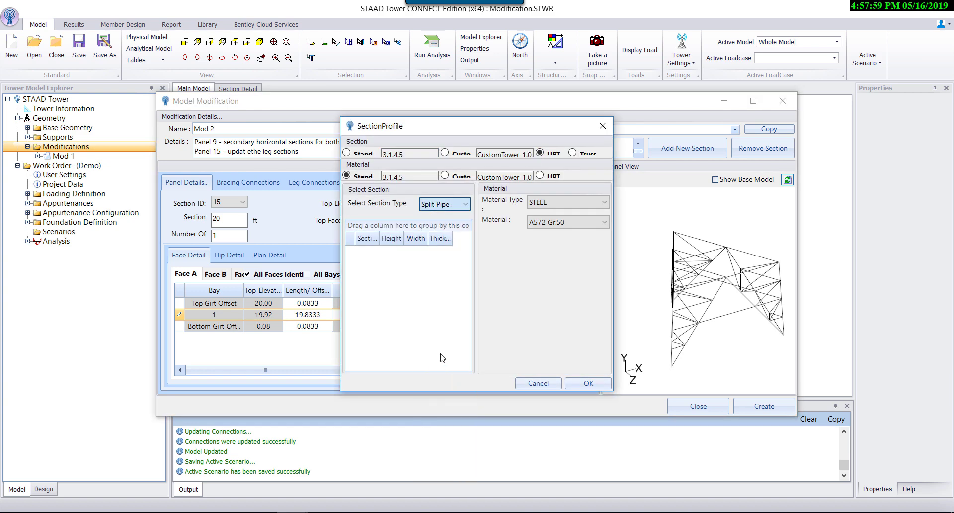
{"action": "left_click", "coordinate": [587, 383]}
{"action": "left_click", "coordinate": [764, 408]}
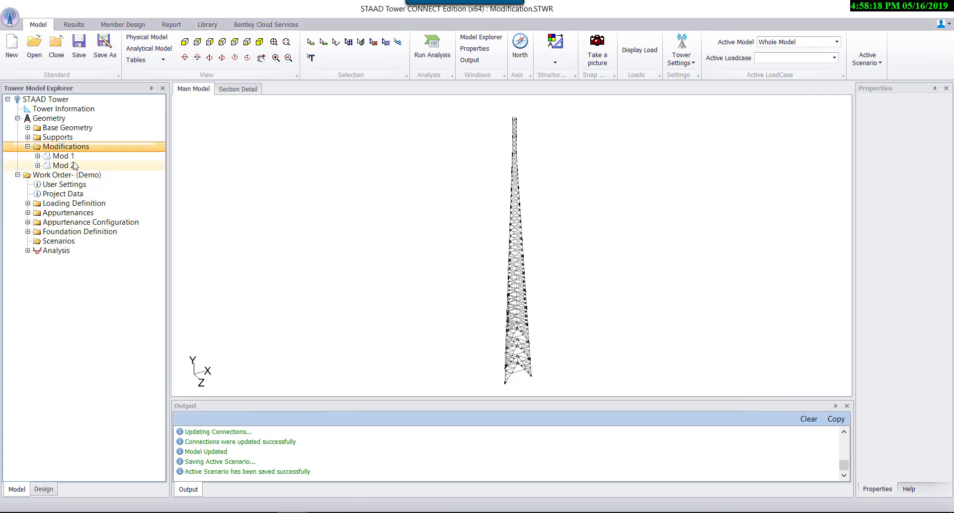
- Save scenario 'Bare Tower + Mod 1' using Mod 1, Group1, Linear con and WindDefinition1
{"action": "right_click", "coordinate": [50, 242]}
{"action": "left_click", "coordinate": [108, 246]}
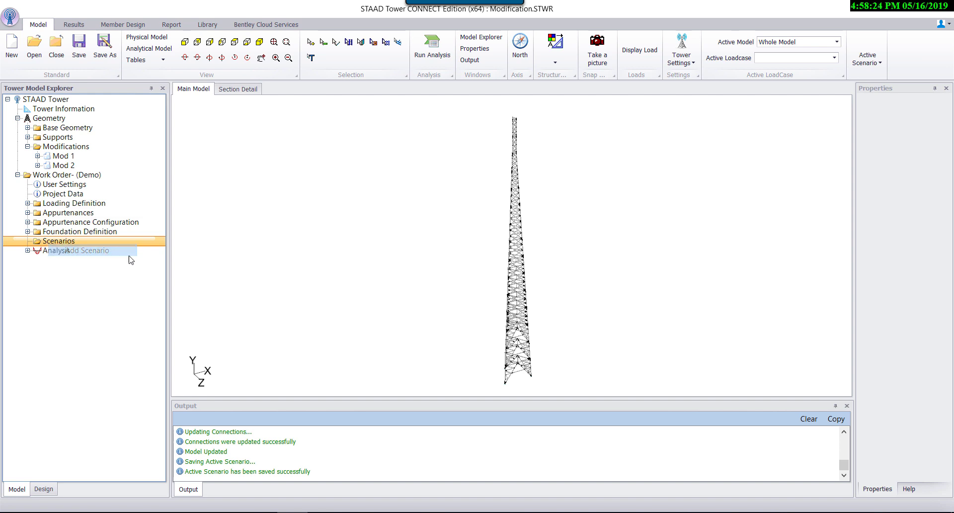
{"action": "type", "text": "Bare T"}
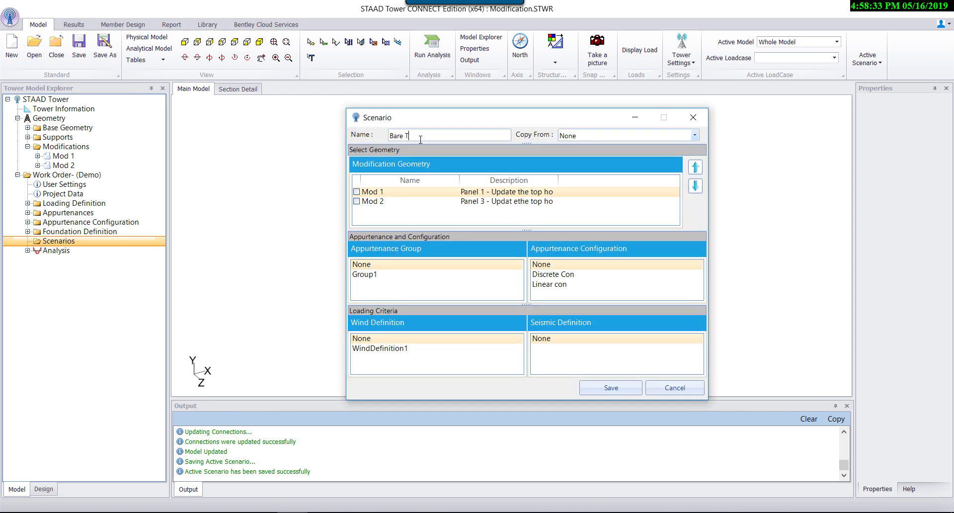
{"action": "type", "text": "ower"}
{"action": "type", "text": " + Mod 1"}
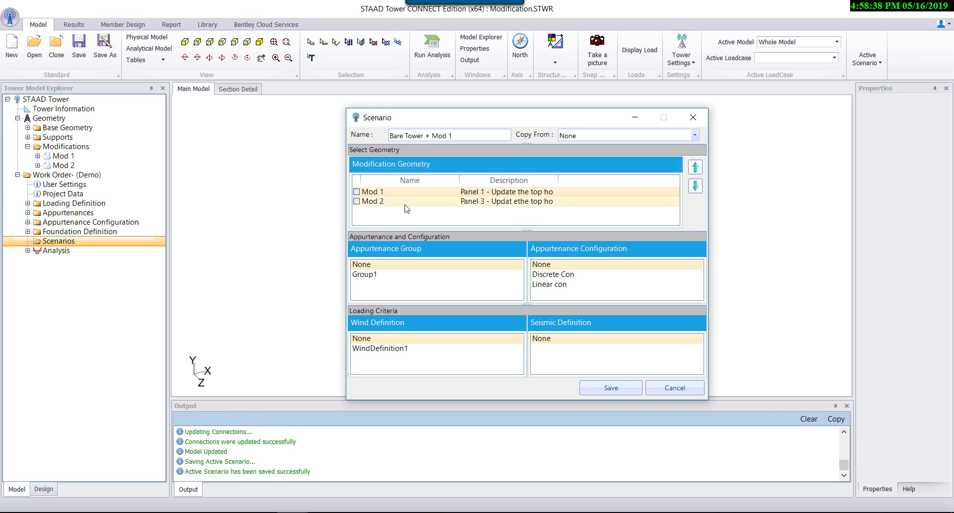
{"action": "left_click", "coordinate": [356, 191]}
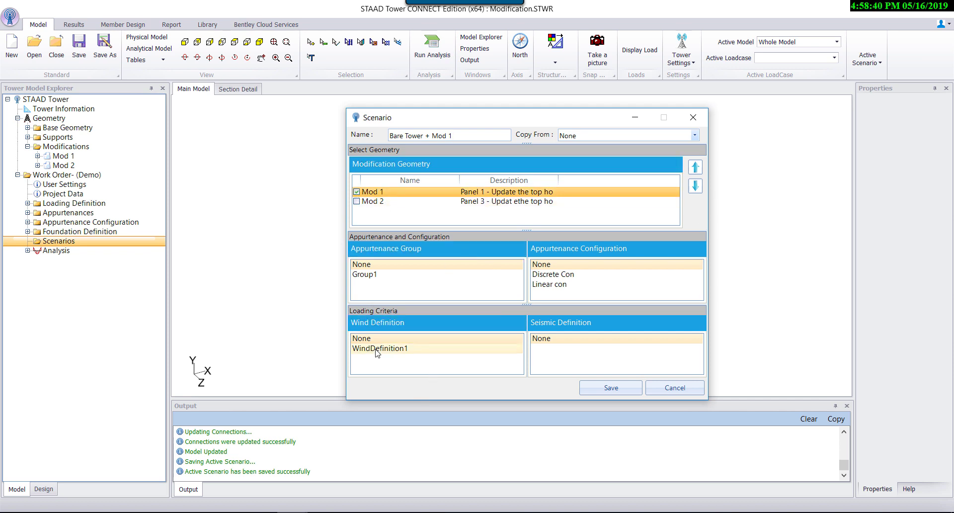
{"action": "left_click", "coordinate": [377, 274]}
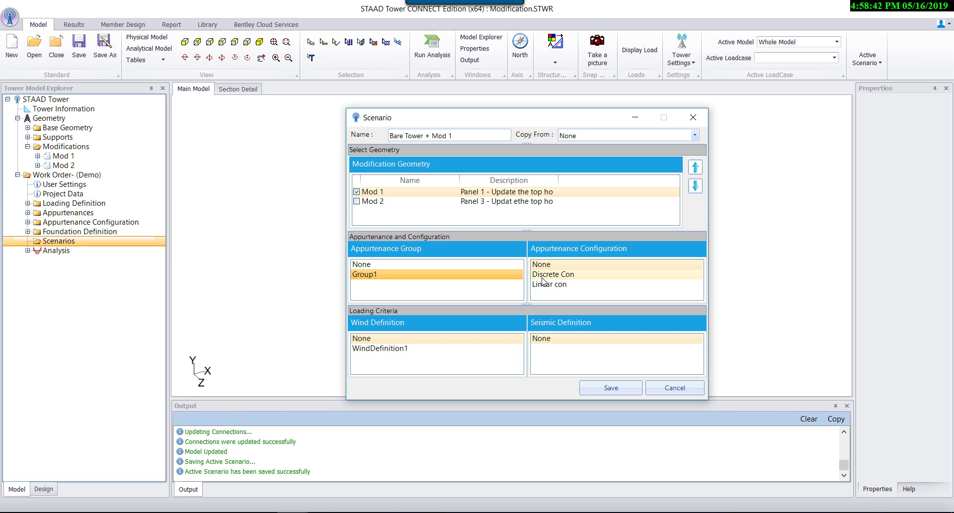
{"action": "left_click", "coordinate": [537, 285]}
{"action": "left_click", "coordinate": [413, 349]}
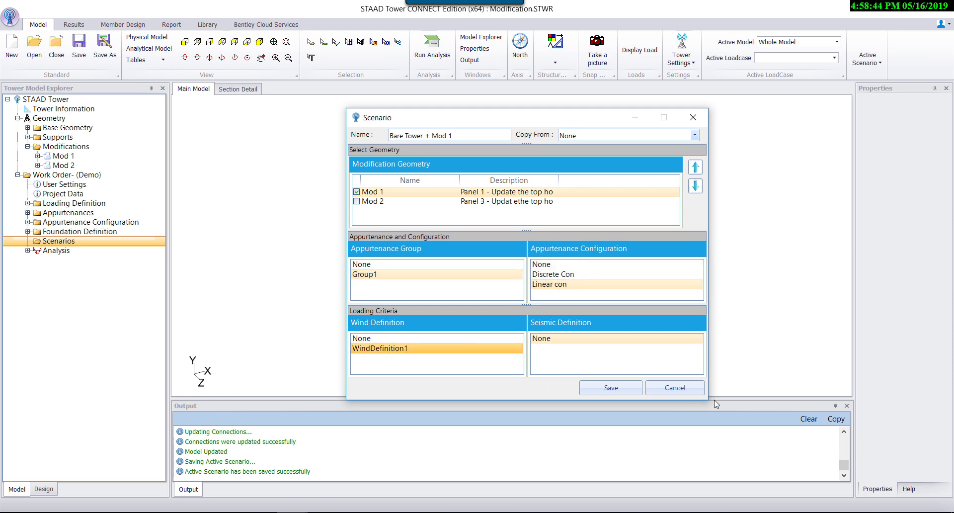
{"action": "left_click", "coordinate": [612, 388]}
{"action": "left_click", "coordinate": [580, 305]}
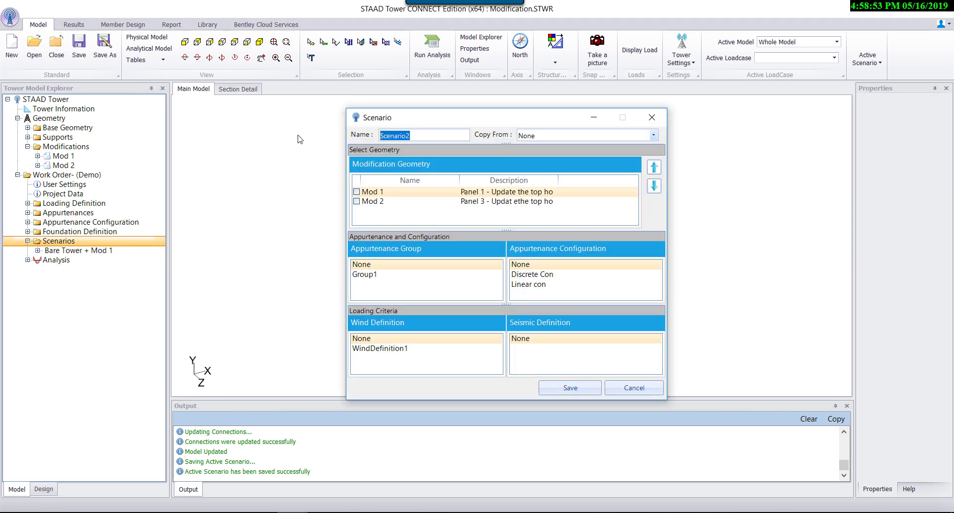
- Save scenario 'Bare Tower + all mods' with Mod 1 and Mod 2, Mod 2 moved first
{"action": "type", "text": "Bare Tower + all m"}
{"action": "type", "text": "ods"}
{"action": "left_click", "coordinate": [356, 201]}
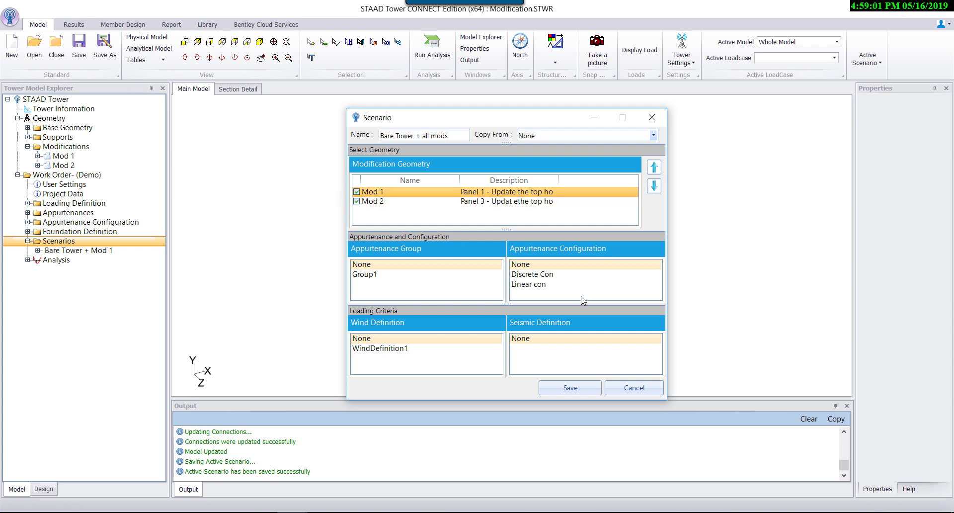
{"action": "left_click", "coordinate": [572, 201]}
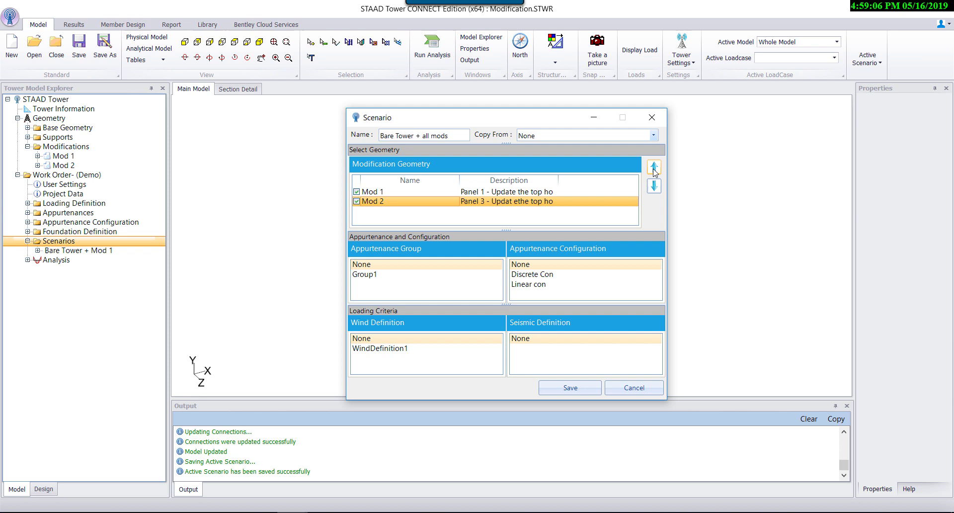
{"action": "left_click", "coordinate": [654, 169]}
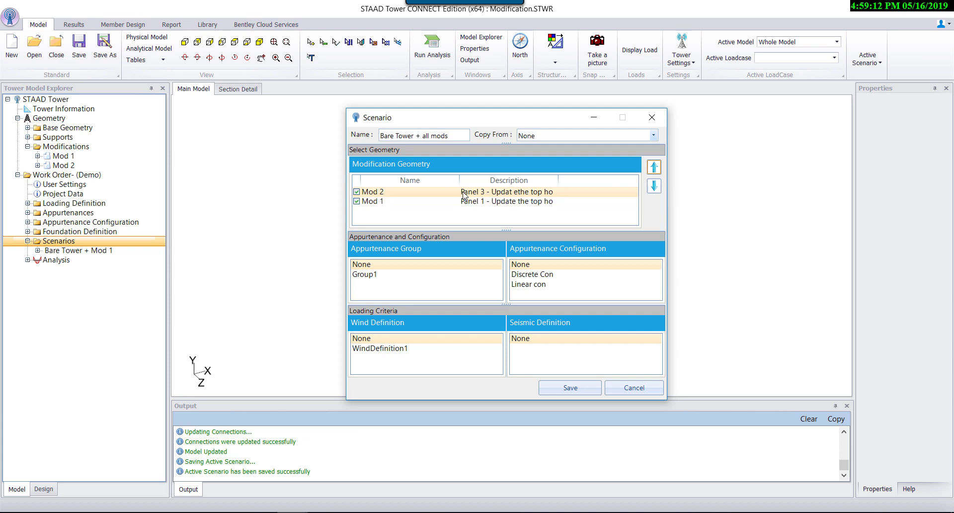
{"action": "left_click", "coordinate": [380, 348]}
{"action": "left_click", "coordinate": [571, 387]}
- Make Bare Tower + Mod 1 the active scenario
{"action": "left_click", "coordinate": [588, 312]}
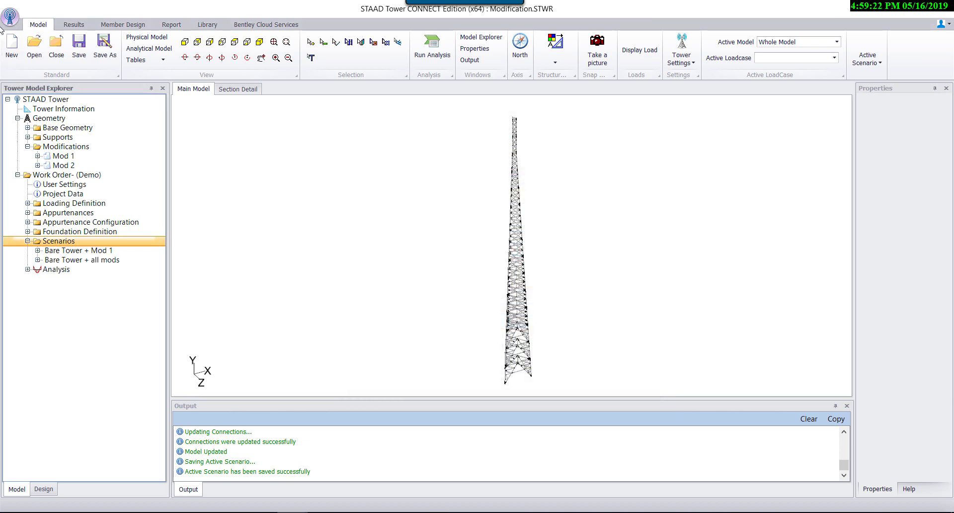
{"action": "right_click", "coordinate": [90, 250]}
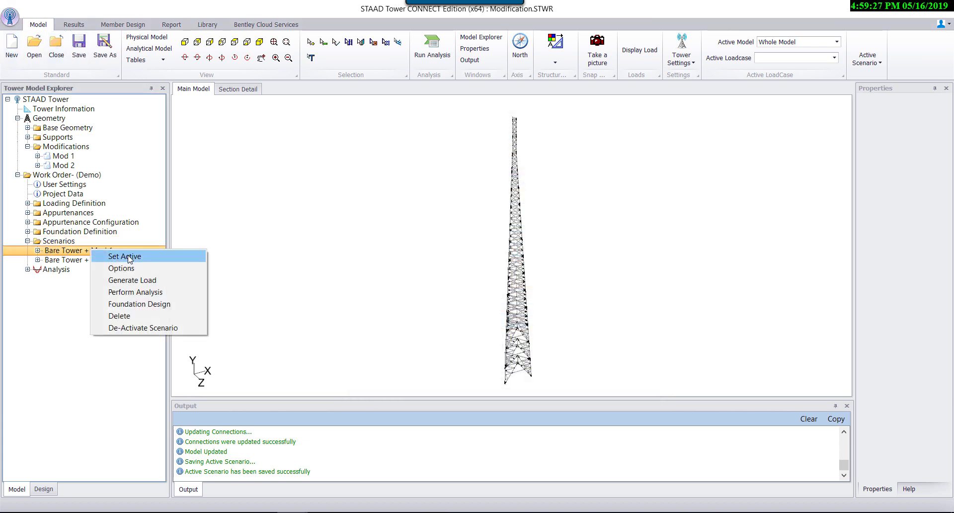
{"action": "left_click", "coordinate": [127, 256]}
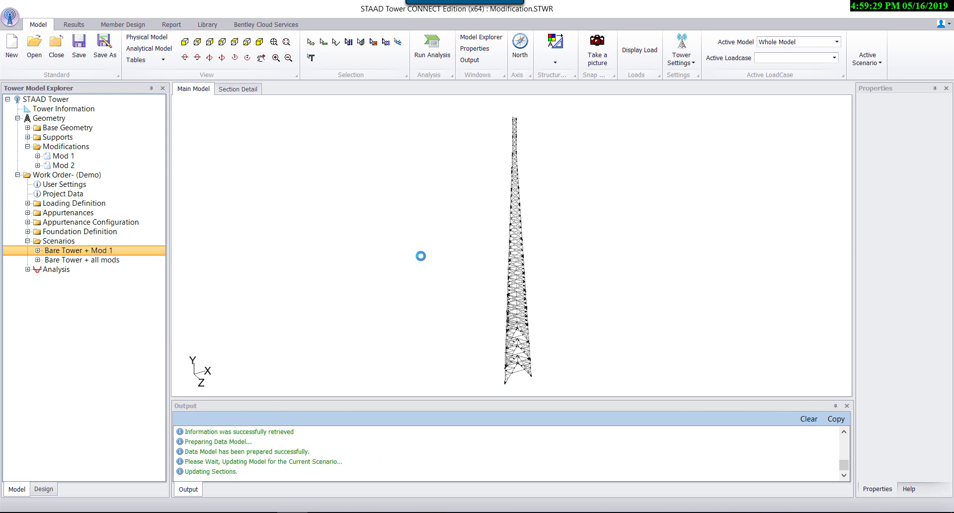
- Zoom in and select member 51 to check its L2X2X1/4 top horizontal properties
{"action": "scroll", "coordinate": [512, 138], "scroll_direction": "up", "scroll_amount": 2}
{"action": "scroll", "coordinate": [508, 145], "scroll_direction": "up", "scroll_amount": 3}
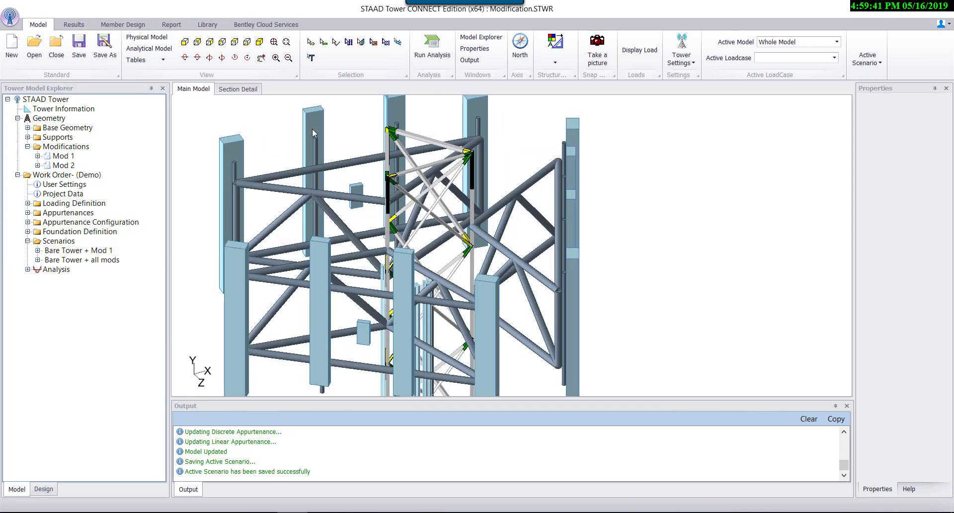
{"action": "scroll", "coordinate": [505, 143], "scroll_direction": "up", "scroll_amount": 3}
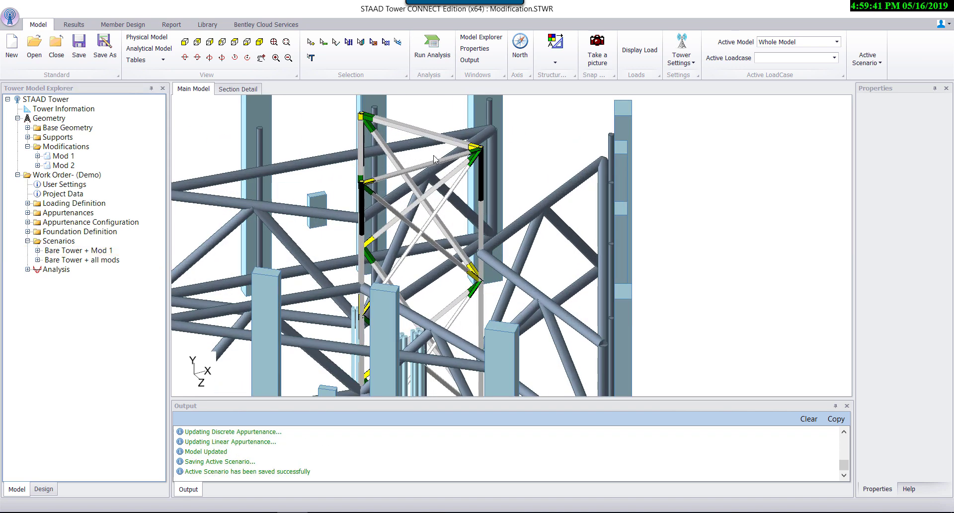
{"action": "left_click", "coordinate": [404, 128]}
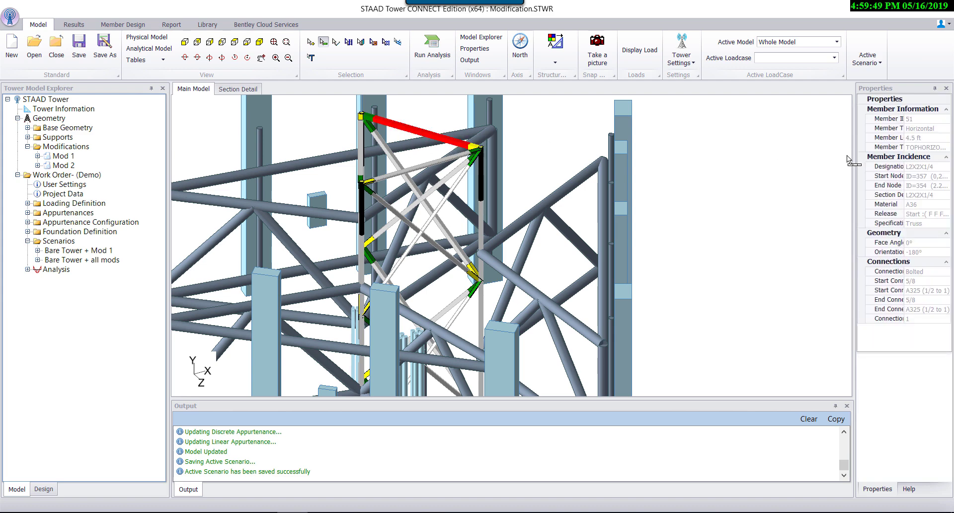
{"action": "left_click_drag", "start_coordinate": [856, 153], "coordinate": [807, 154]}
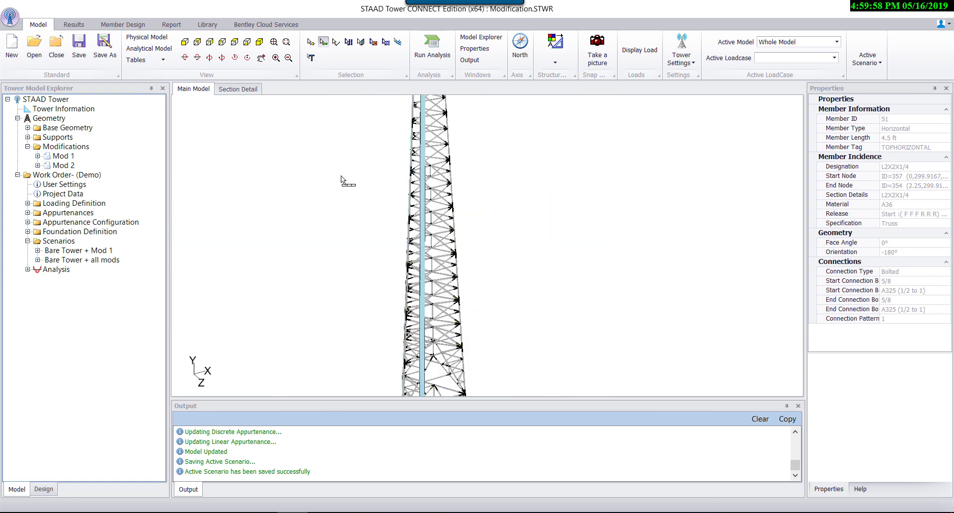
- Show section 9 in the Section Editor to review bay 2's L3X3X1/4 secondary horizontal
{"action": "left_click", "coordinate": [237, 89]}
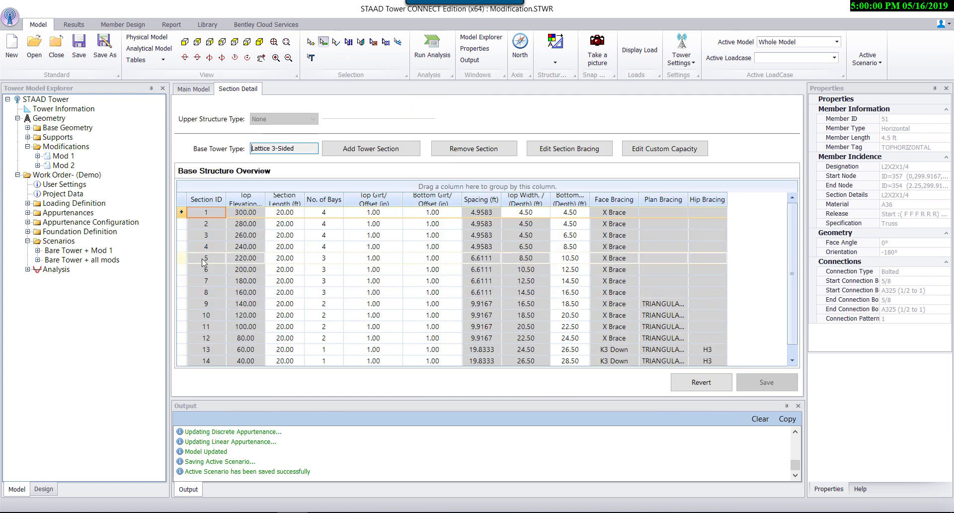
{"action": "double_click", "coordinate": [219, 214]}
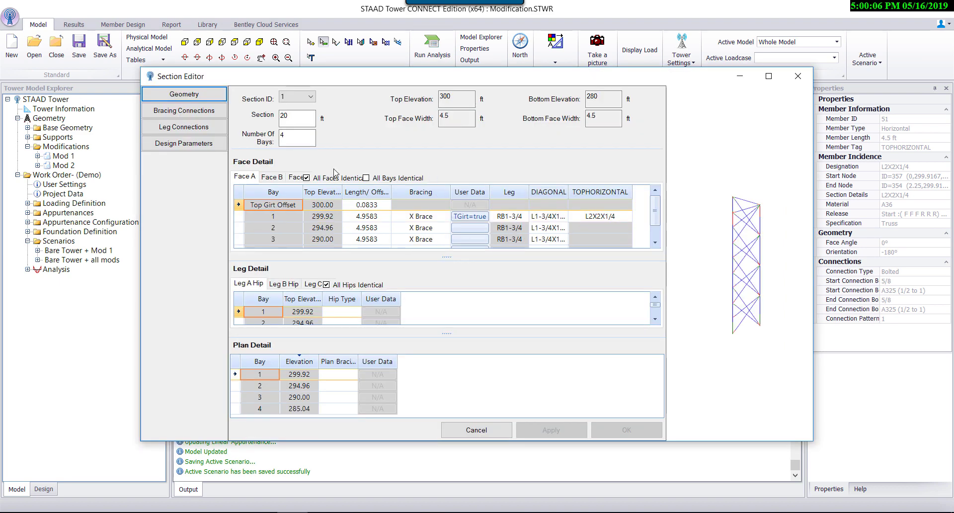
{"action": "left_click", "coordinate": [299, 97]}
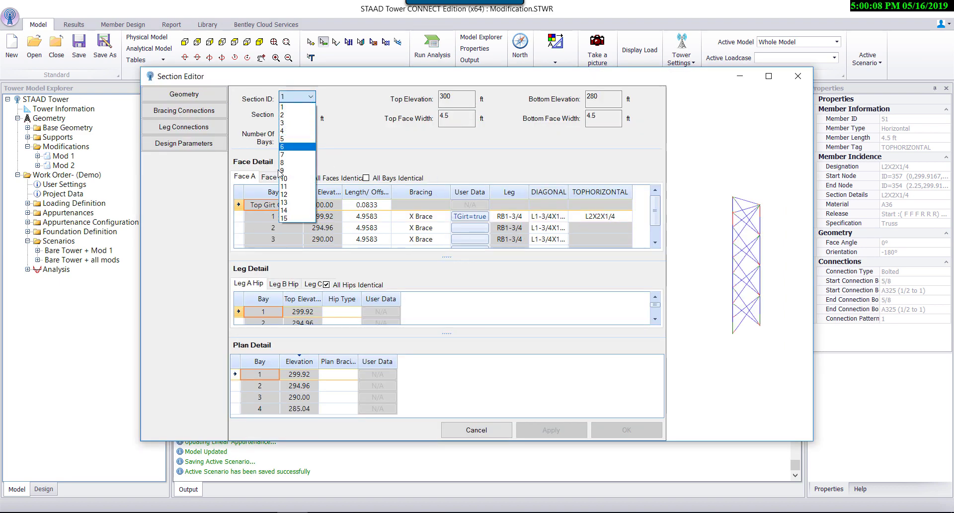
{"action": "left_click", "coordinate": [293, 170]}
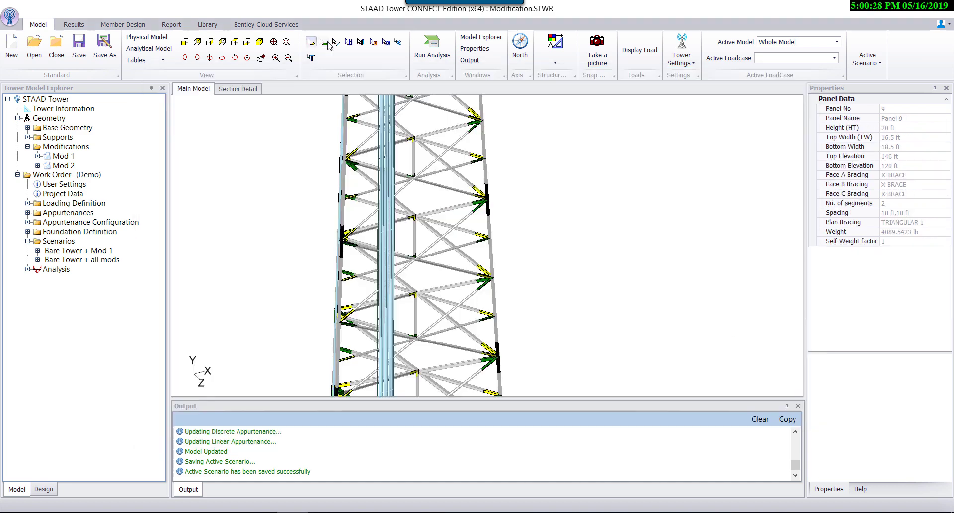
- Make Bare Tower + all mods active and view section 15's RB4-1/2+Pipe 5 leg in the Section Editor
{"action": "right_click", "coordinate": [107, 259]}
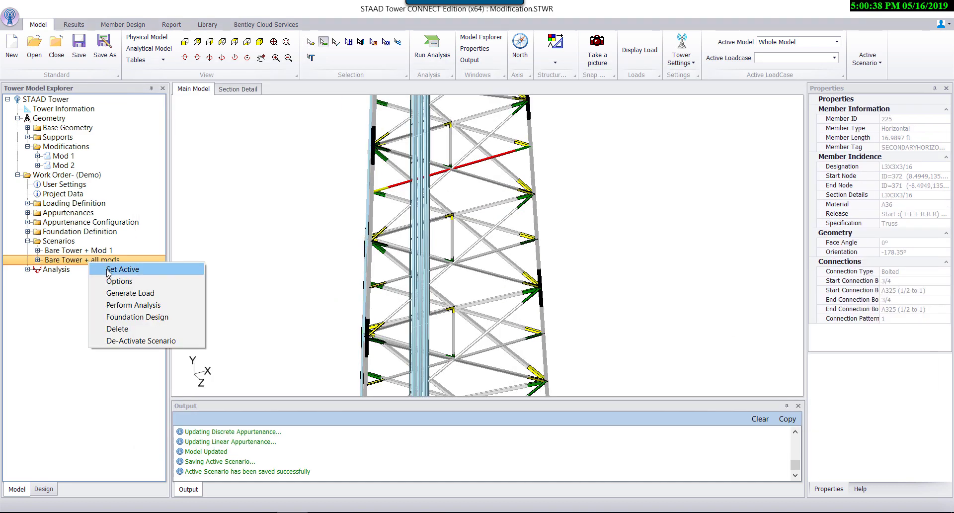
{"action": "left_click", "coordinate": [107, 270]}
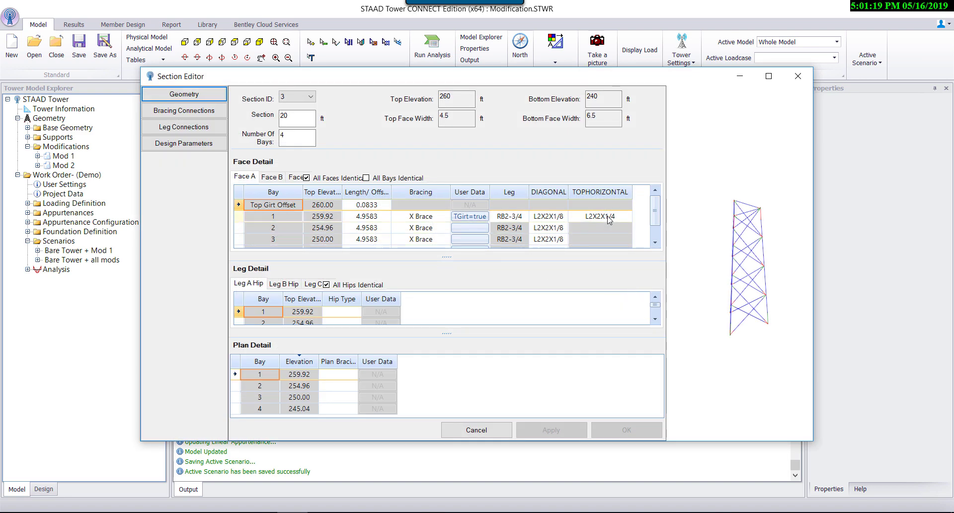
{"action": "left_click", "coordinate": [310, 96]}
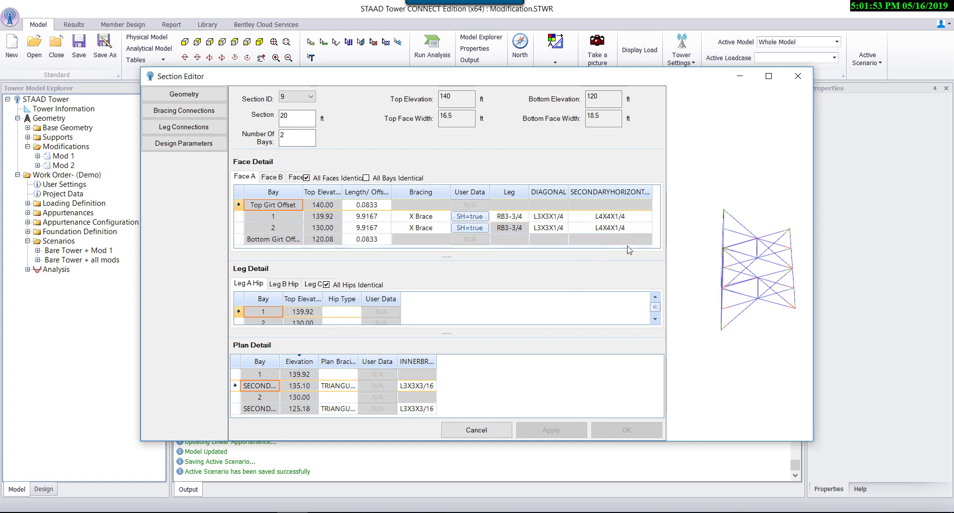
{"action": "left_click", "coordinate": [310, 96]}
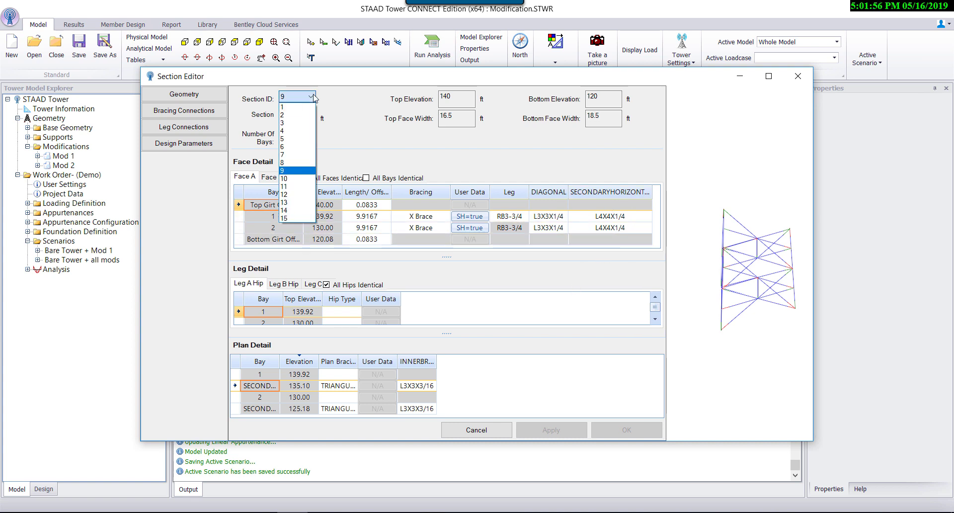
{"action": "left_click", "coordinate": [306, 218]}
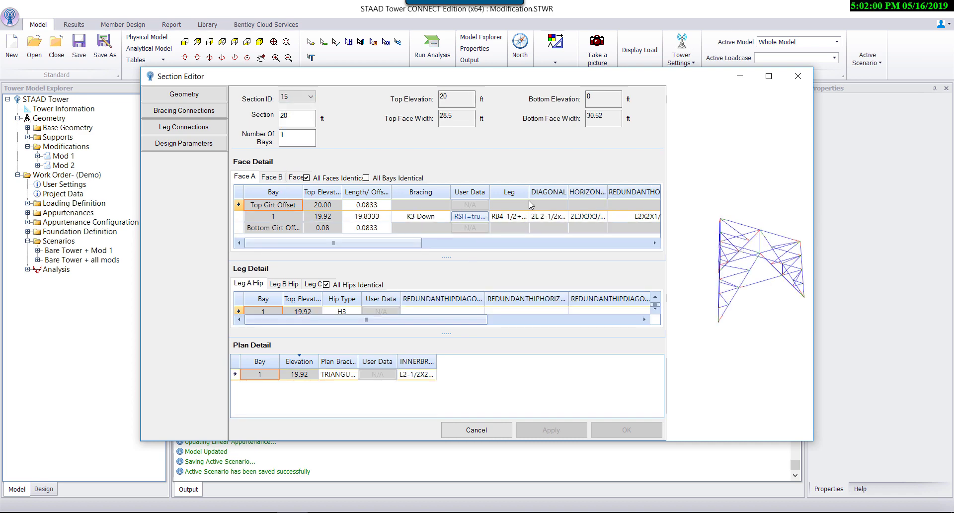
{"action": "left_click_drag", "start_coordinate": [528, 193], "coordinate": [564, 193]}
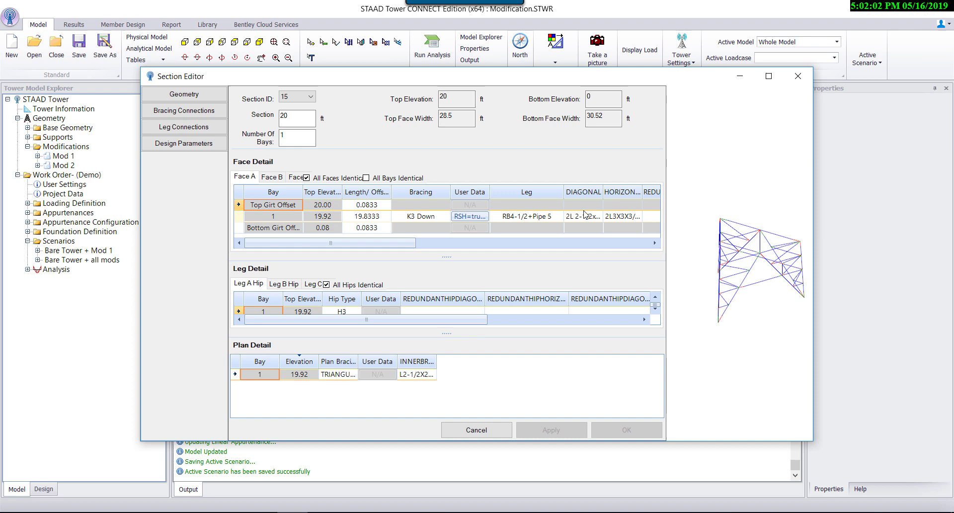
- Close the section editor and zoom in and out on the split-pipe leg joint in 3D
{"action": "left_click", "coordinate": [798, 76]}
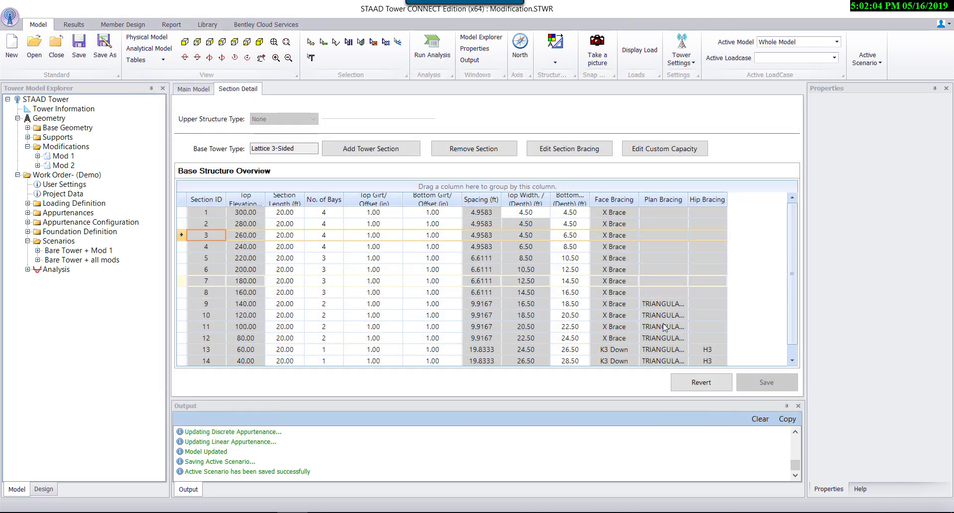
{"action": "scroll", "coordinate": [467, 252], "scroll_direction": "down", "scroll_amount": 3}
{"action": "scroll", "coordinate": [497, 264], "scroll_direction": "up", "scroll_amount": 3}
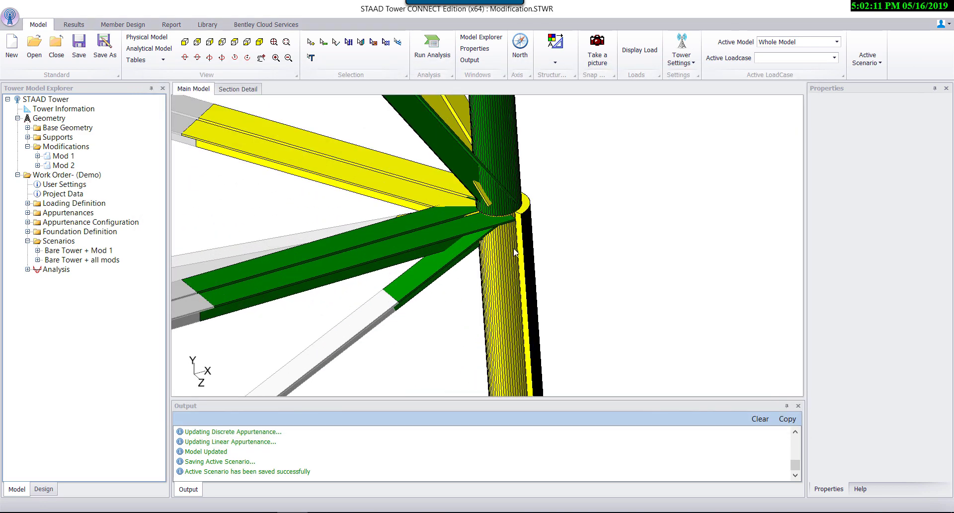
{"action": "scroll", "coordinate": [511, 265], "scroll_direction": "down", "scroll_amount": 3}
{"action": "scroll", "coordinate": [519, 245], "scroll_direction": "up", "scroll_amount": 3}
{"action": "scroll", "coordinate": [519, 241], "scroll_direction": "up", "scroll_amount": 2}
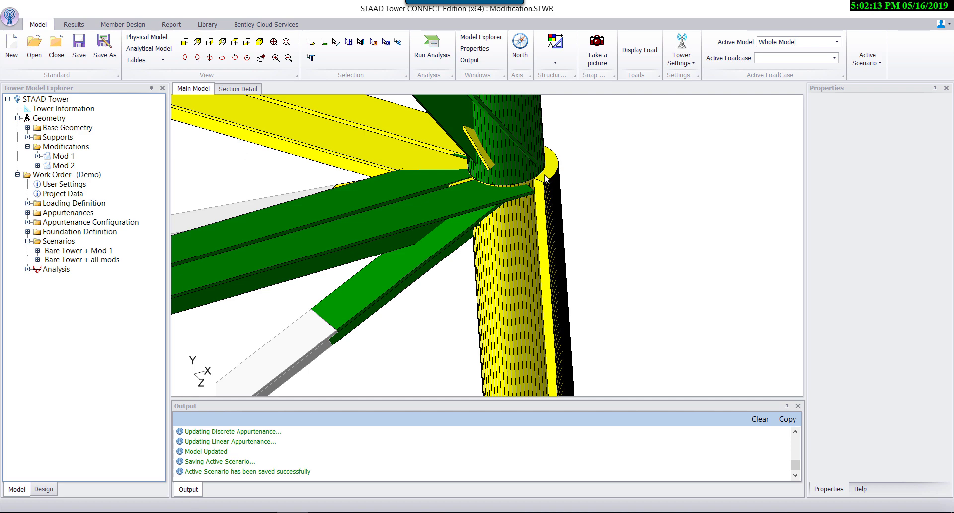
{"action": "scroll", "coordinate": [545, 178], "scroll_direction": "down", "scroll_amount": 3}
{"action": "scroll", "coordinate": [535, 160], "scroll_direction": "down", "scroll_amount": 5}
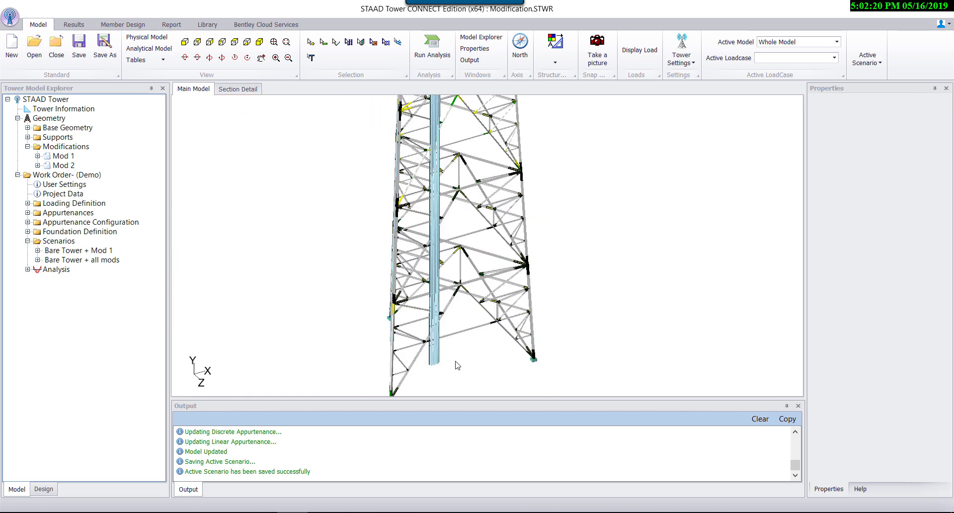